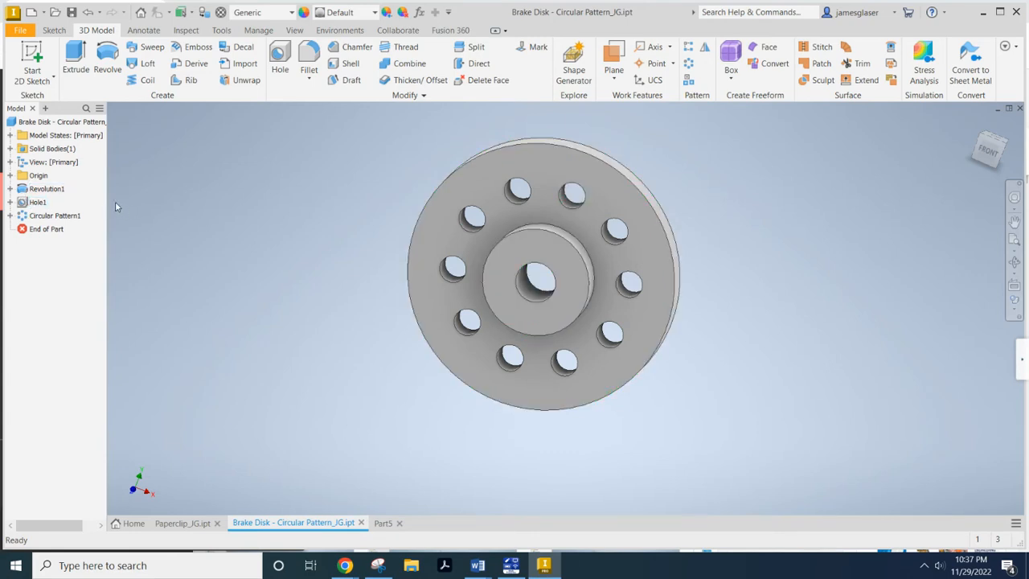
Start a 2D sketch on the YZ (right) origin plane in the empty Part5.
click(386, 523)
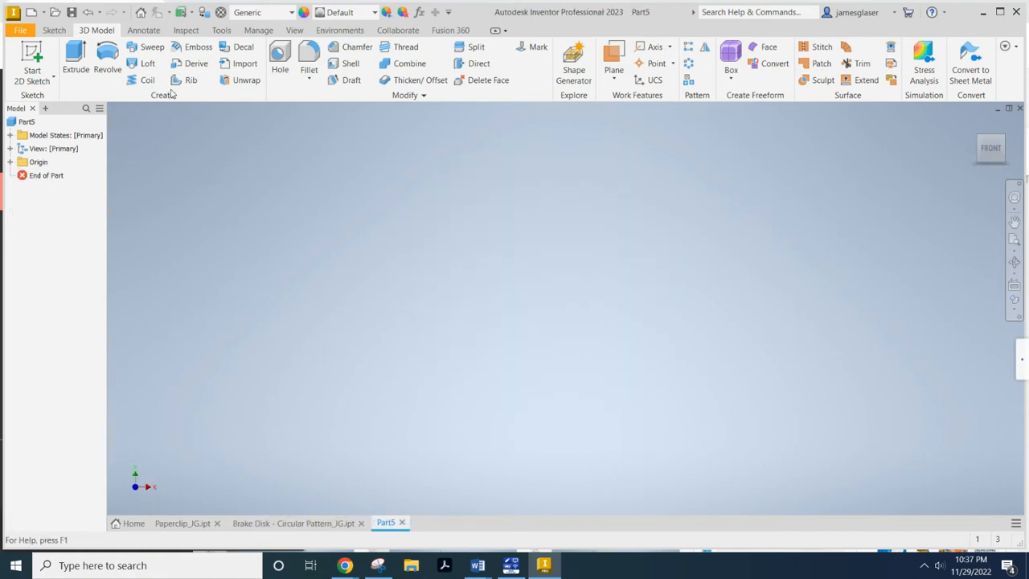
click(37, 62)
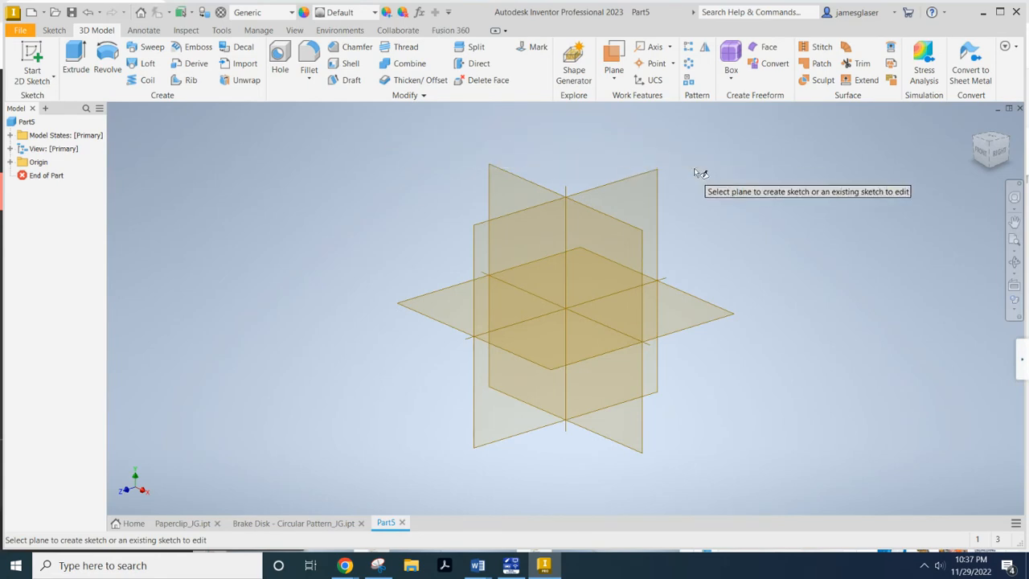
click(648, 183)
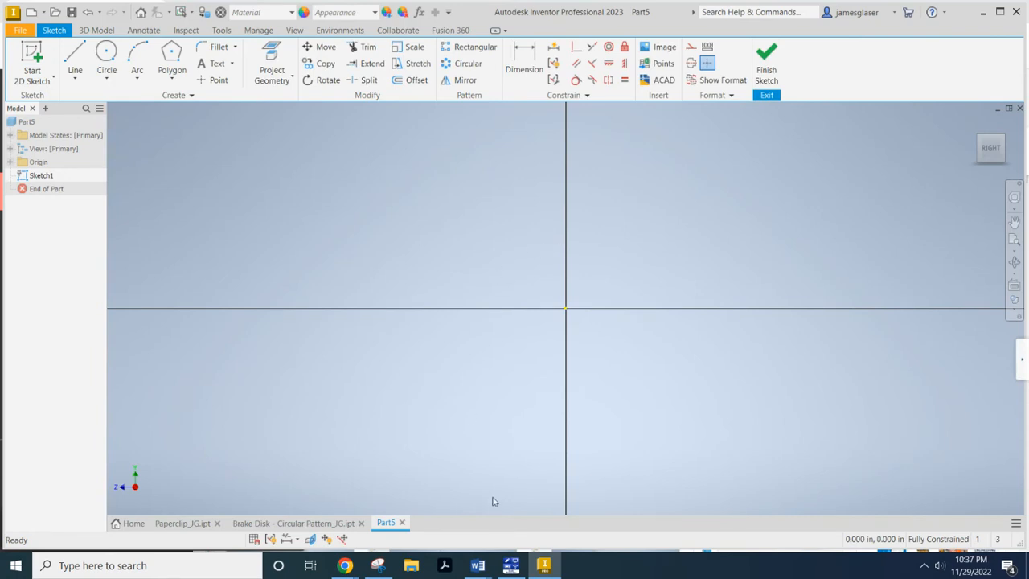
Examine the finished brake disk model from the front and the right side, then return to the Part5 sketch.
click(330, 524)
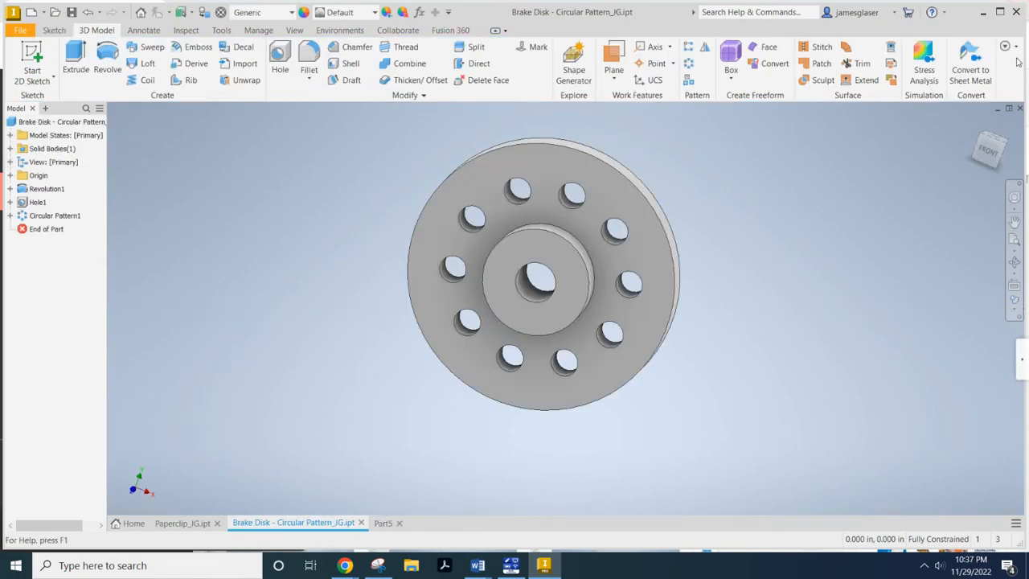
click(992, 152)
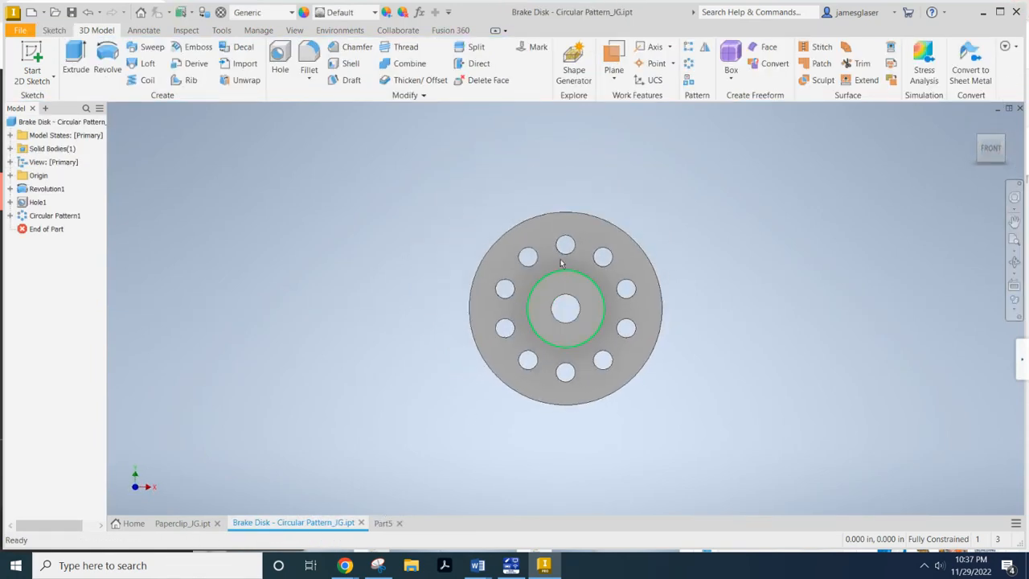
shift+middle_drag(809, 316, 664, 312)
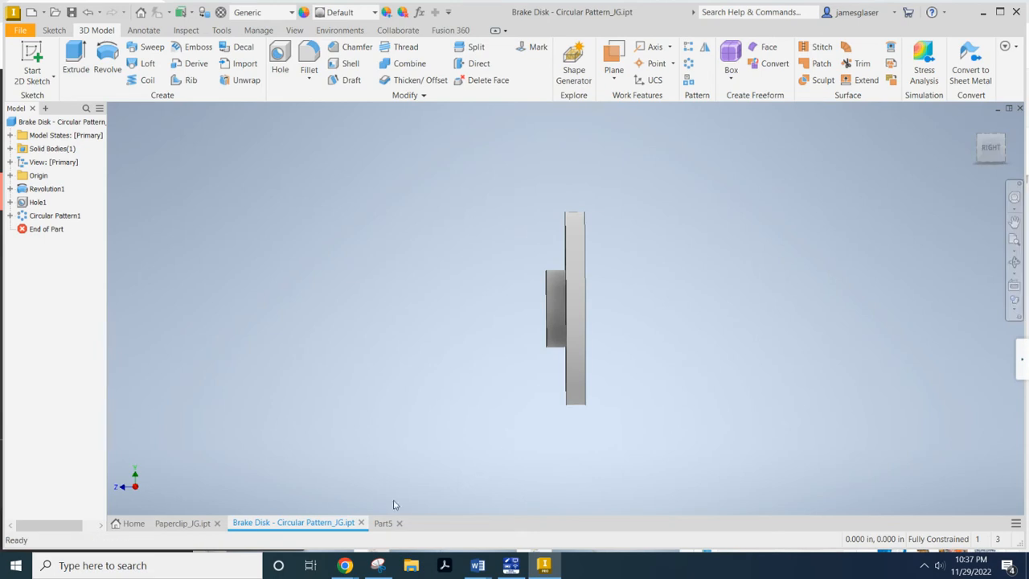
click(383, 524)
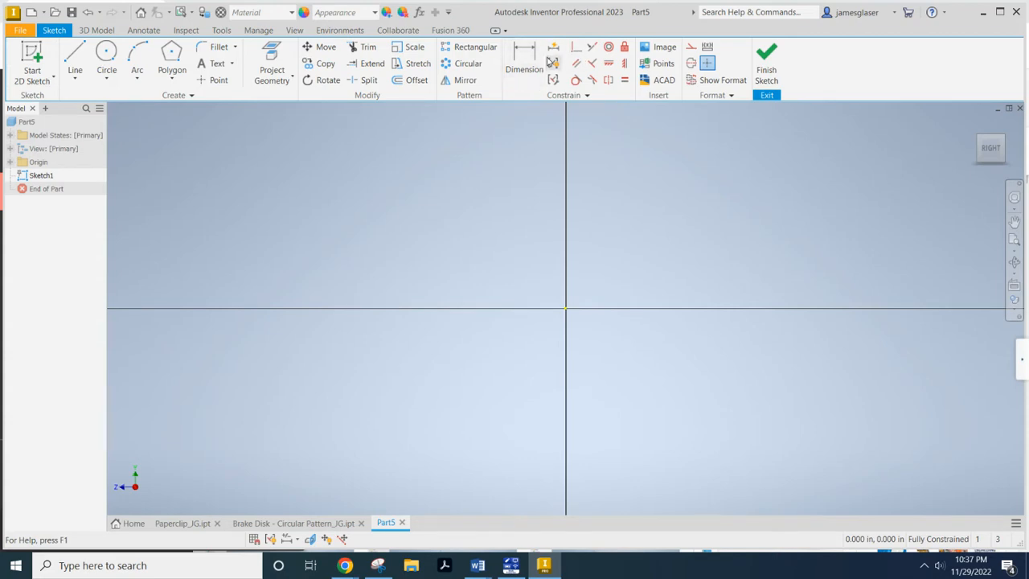
Draw a horizontal construction line from the origin along the horizontal axis as the axis of revolution.
click(70, 54)
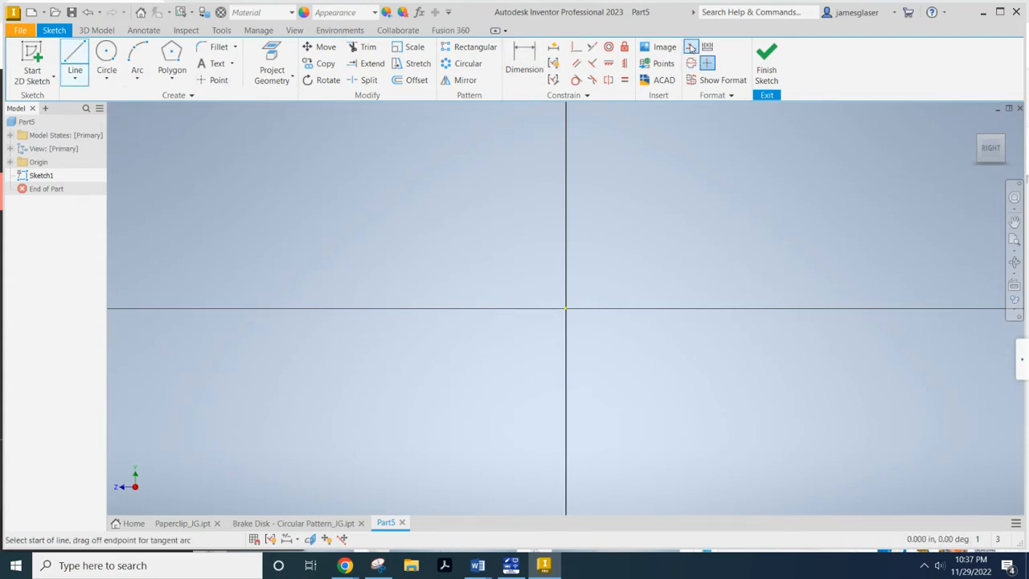
click(690, 47)
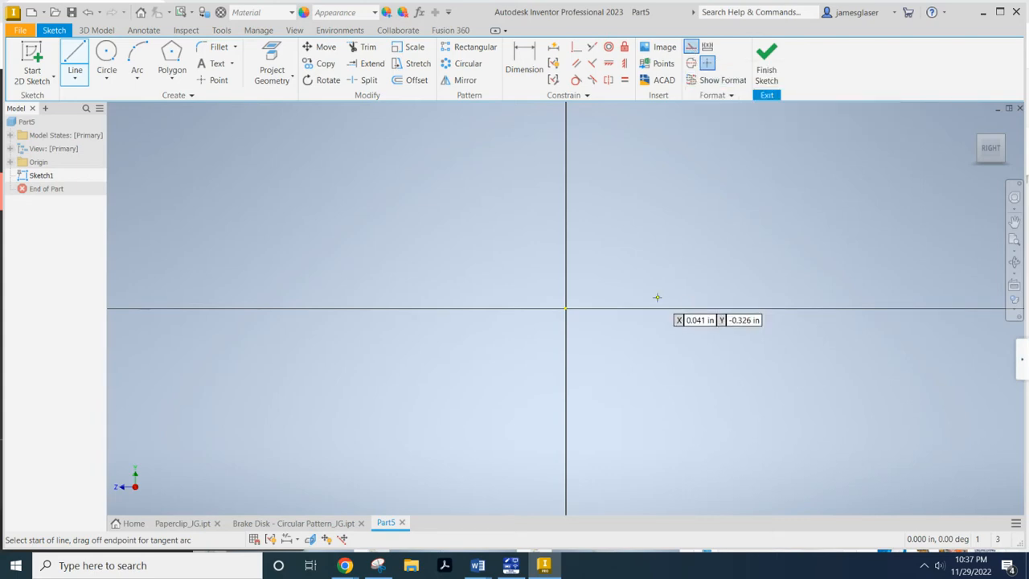
click(565, 307)
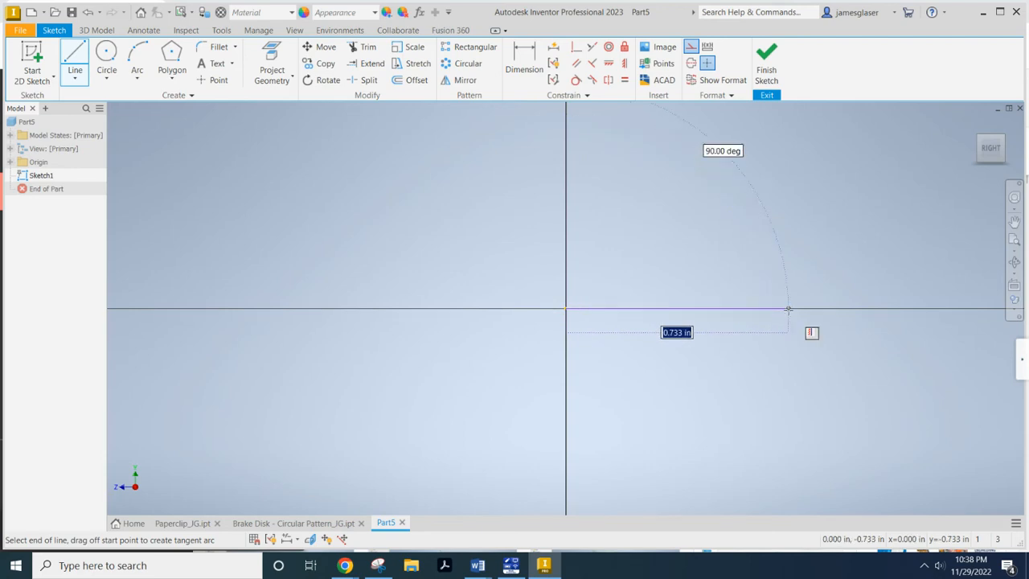
click(892, 308)
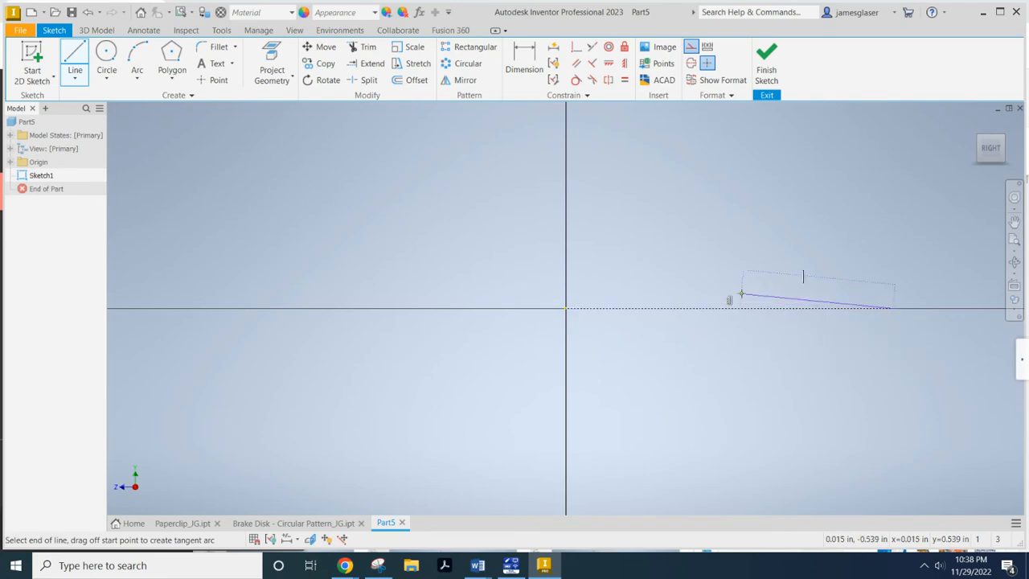
key(Escape)
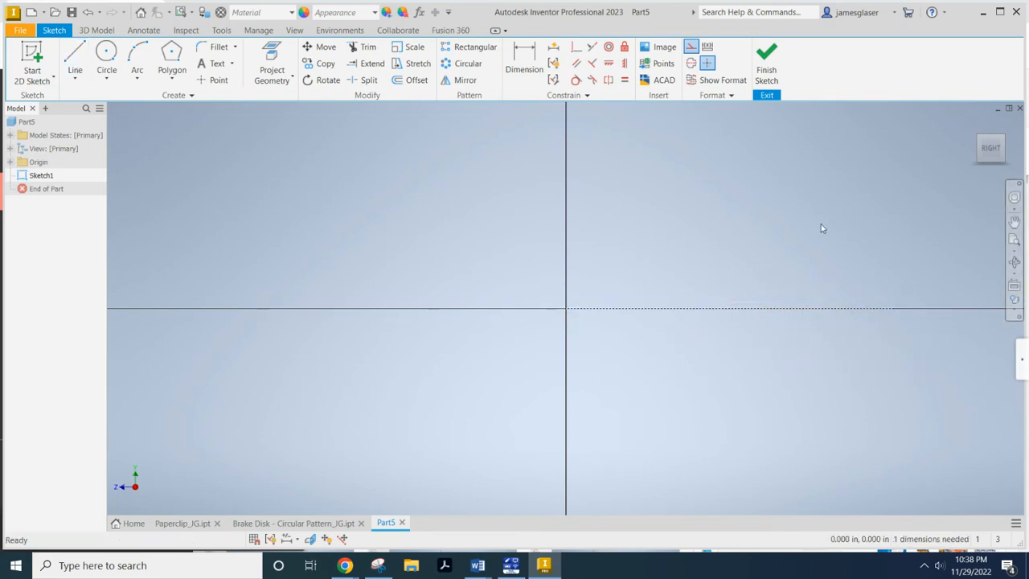
Check the brake disk profile drawing and its dimensions in the Word document More Modeling Skills.docx, then return to the Inventor sketch.
mouse_move(820, 228)
middle_down()
mouse_move(772, 225)
mouse_move(459, 379)
middle_up()
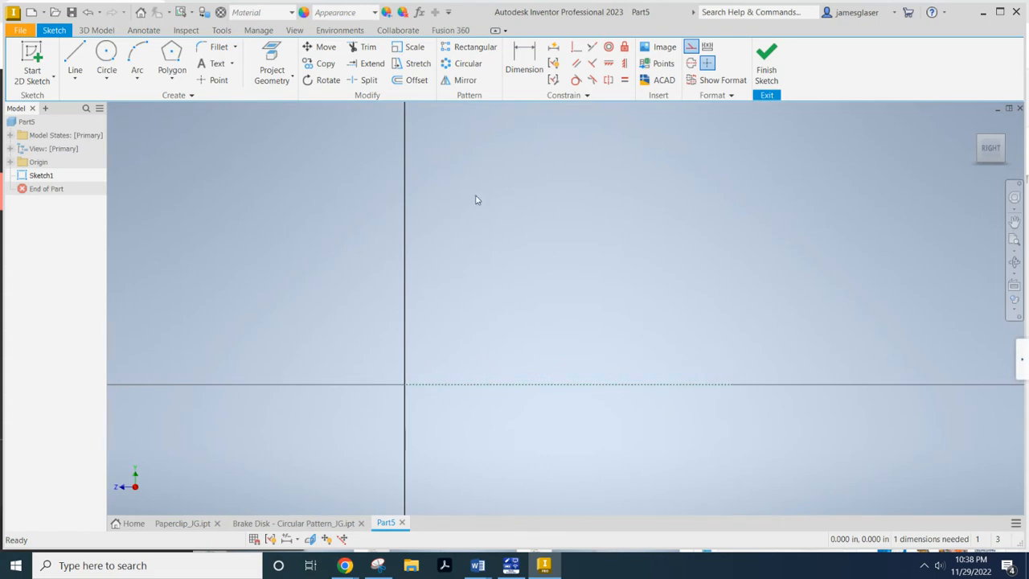
scroll(489, 203, up, 3)
middle_drag(568, 193, 519, 318)
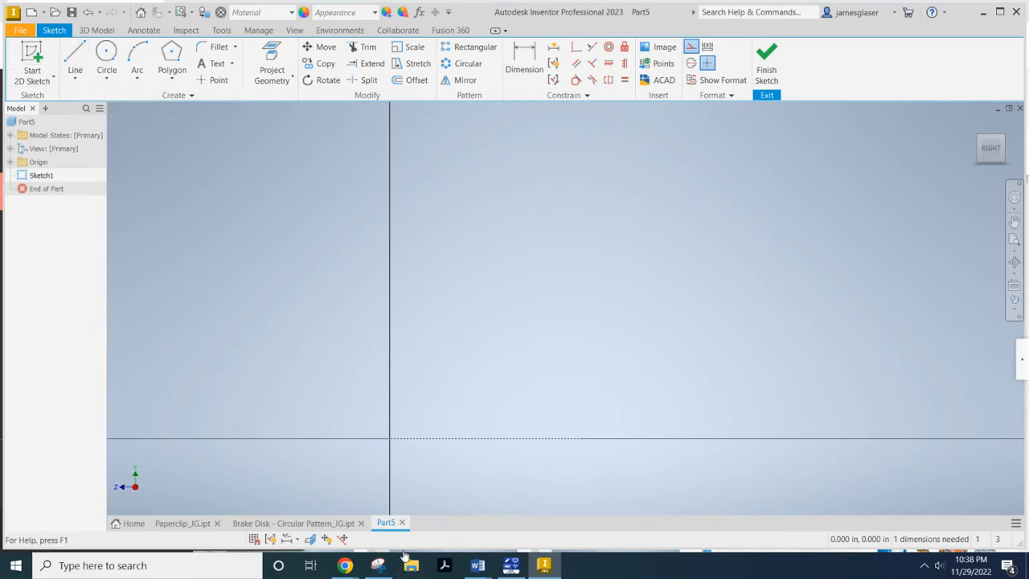
mouse_move(479, 567)
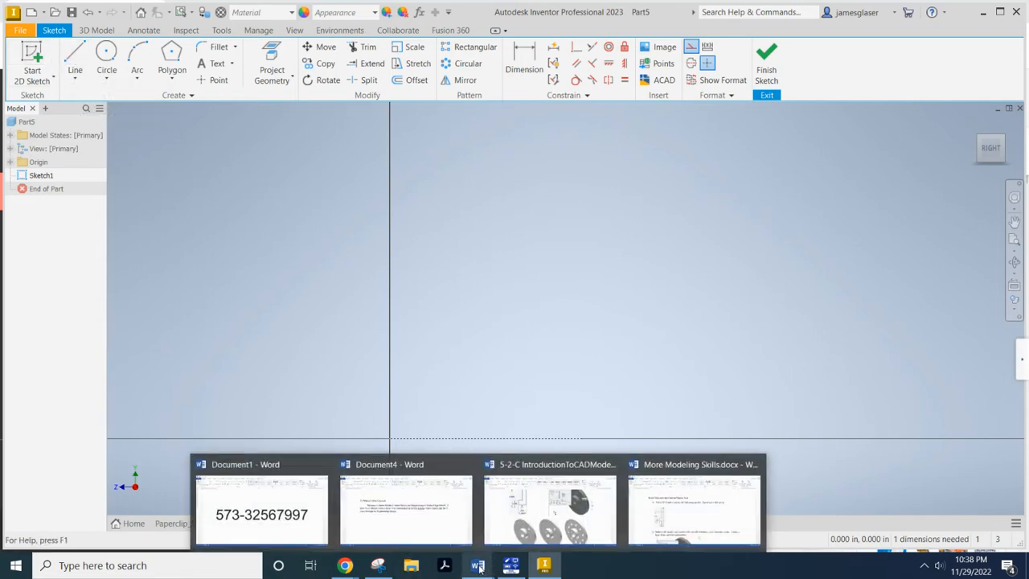
click(693, 503)
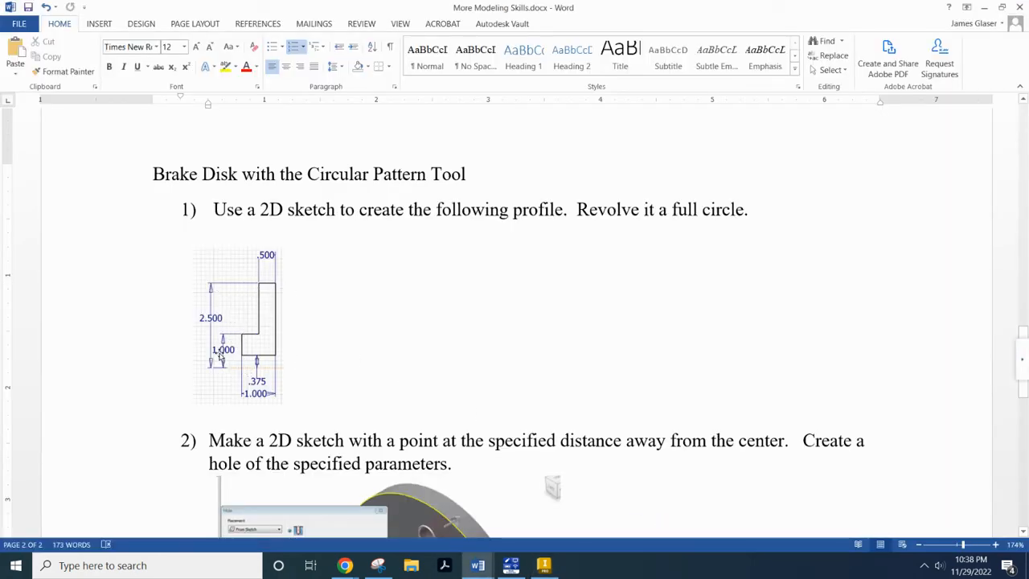
click(540, 565)
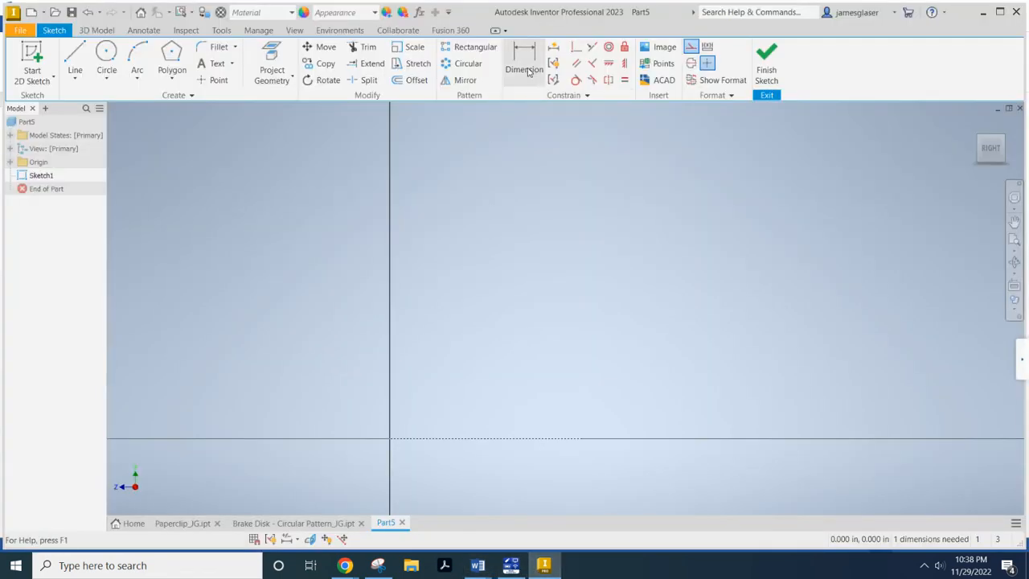
Draw a closed L-shaped profile from the vertical axis about 0.325 in above the origin, about 1.22 in tall and 0.29 in wide at its top.
click(75, 55)
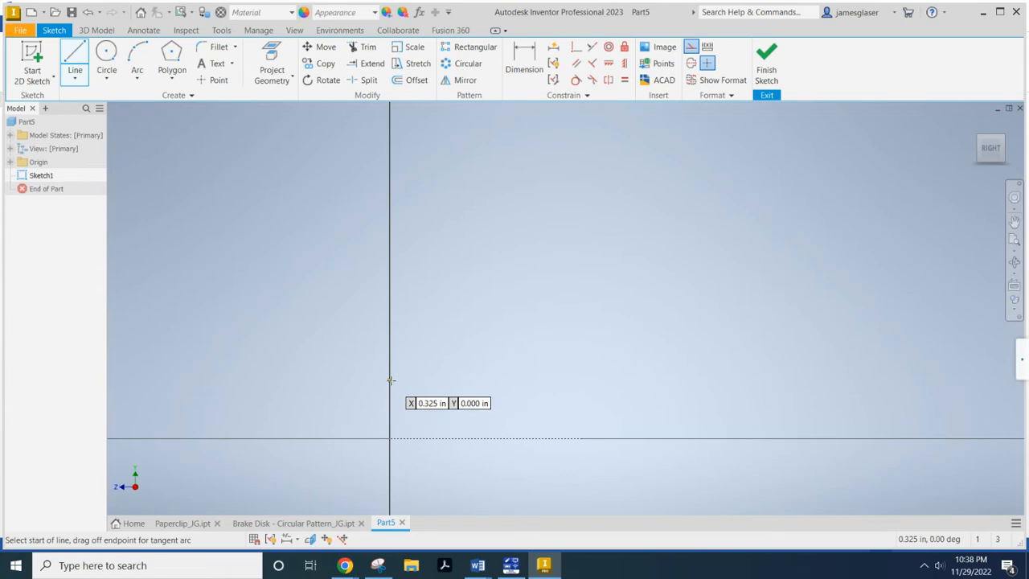
click(390, 379)
click(507, 379)
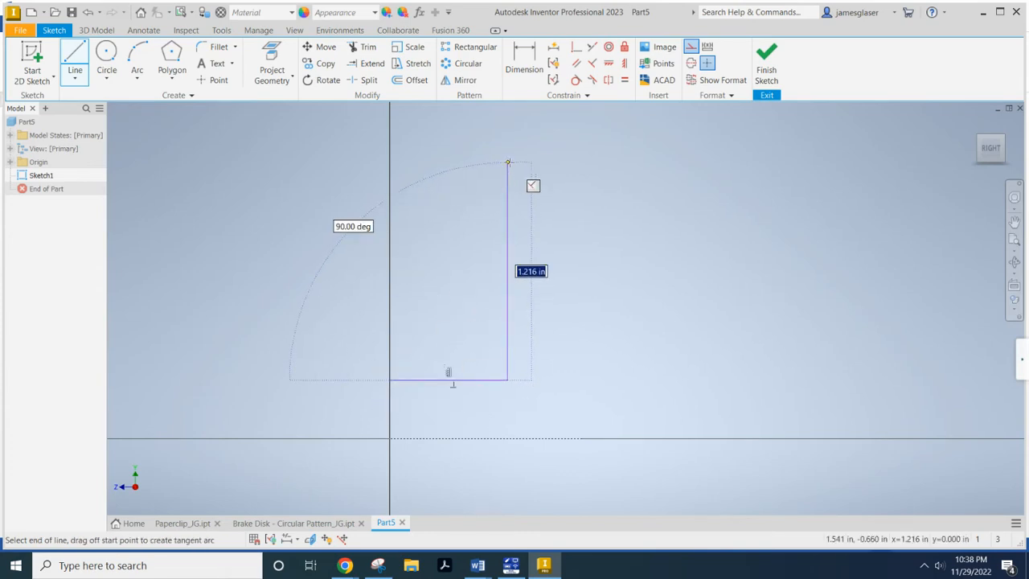
click(507, 162)
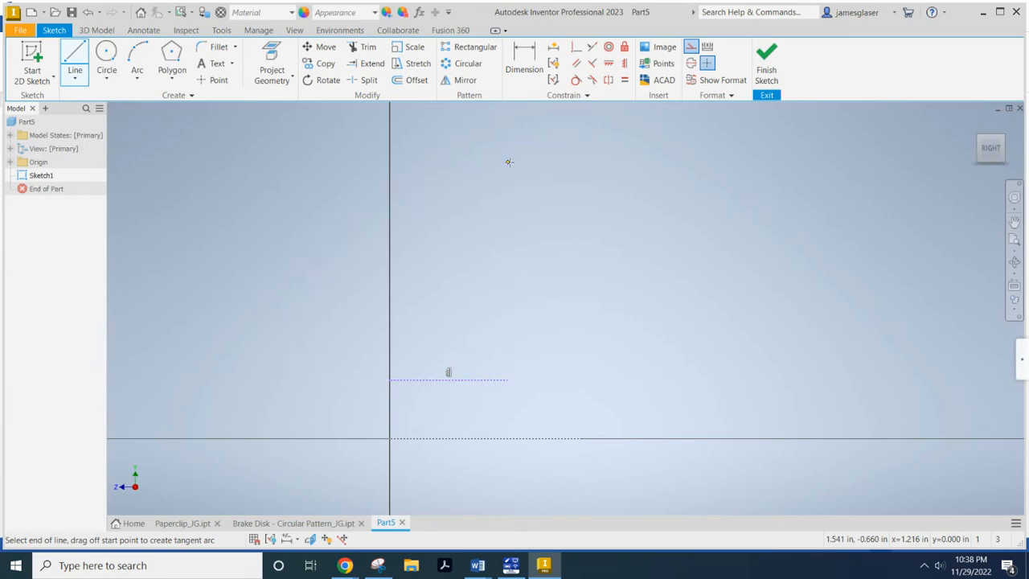
click(456, 163)
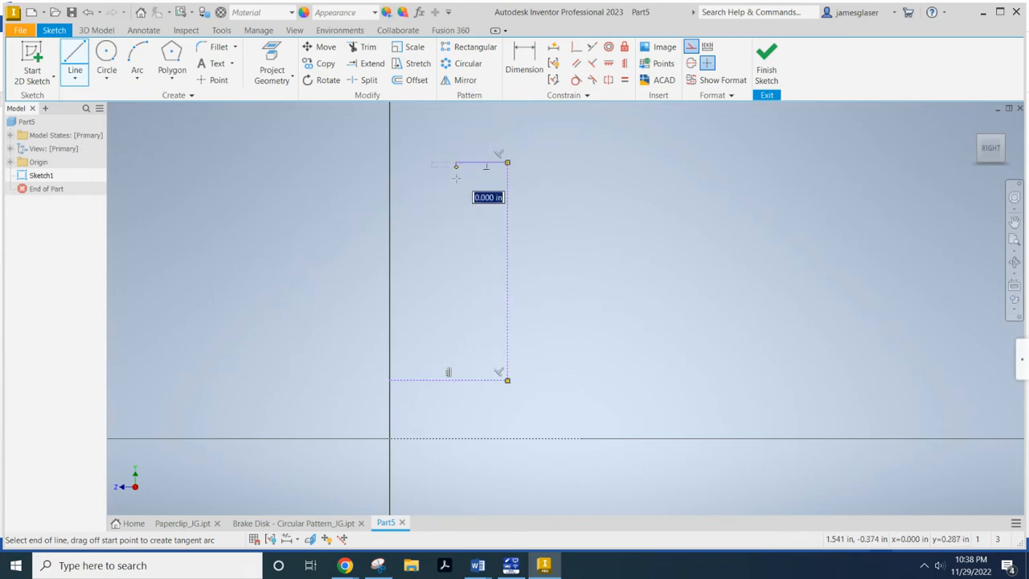
click(456, 319)
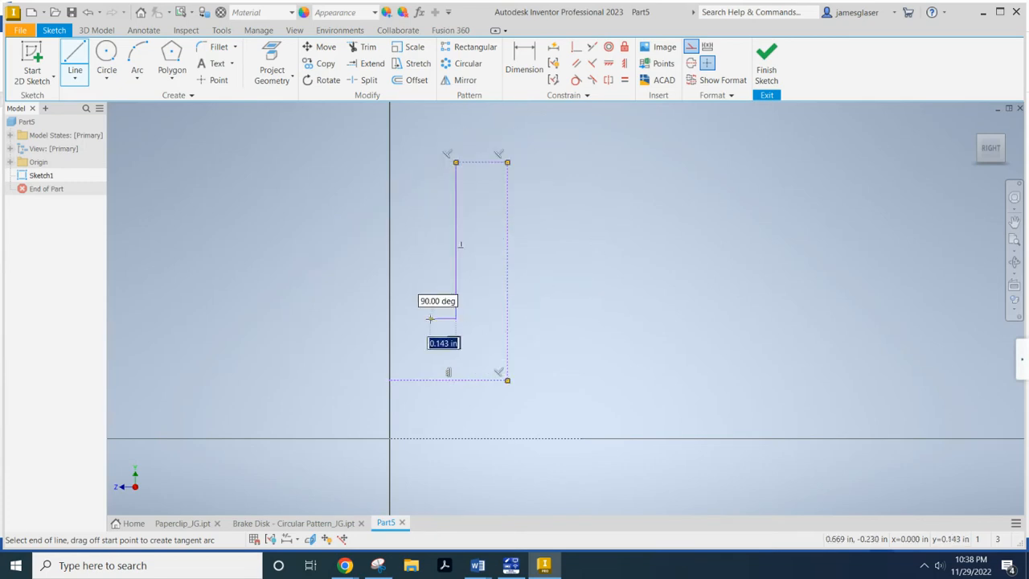
click(389, 319)
click(389, 380)
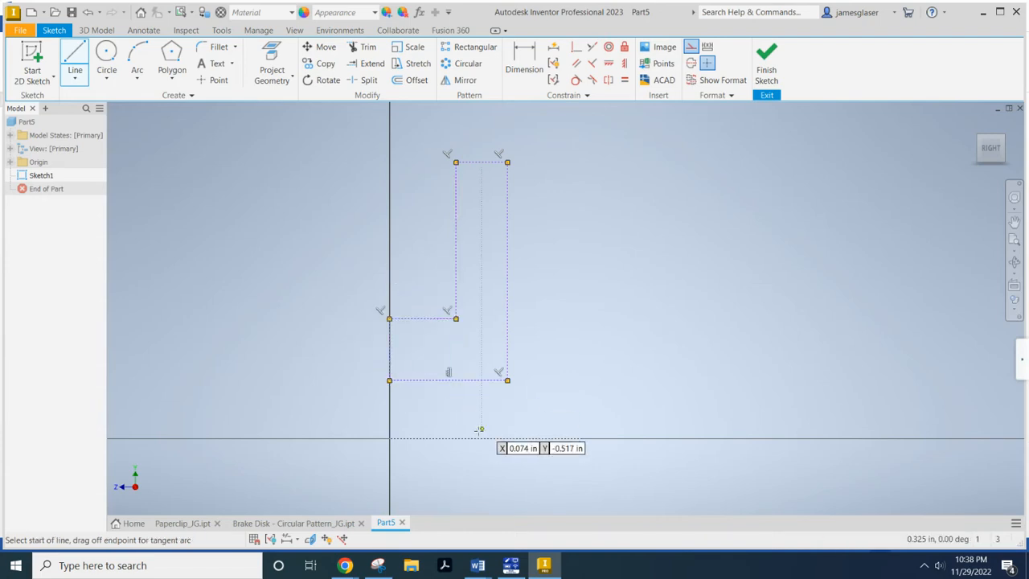
key(Escape)
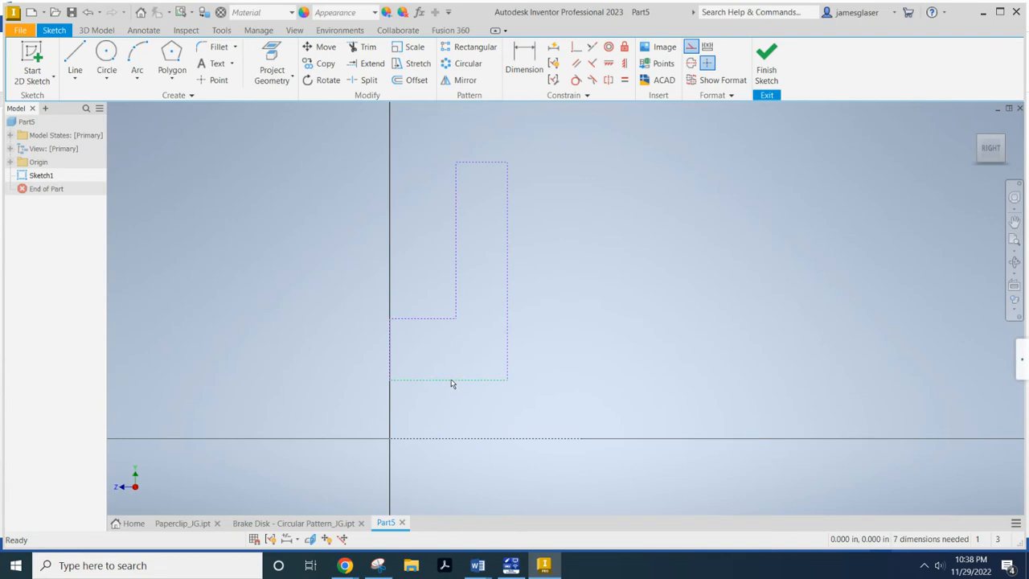
Convert the bottom horizontal line of the L-shaped profile from construction to normal geometry.
right_click(450, 380)
click(507, 384)
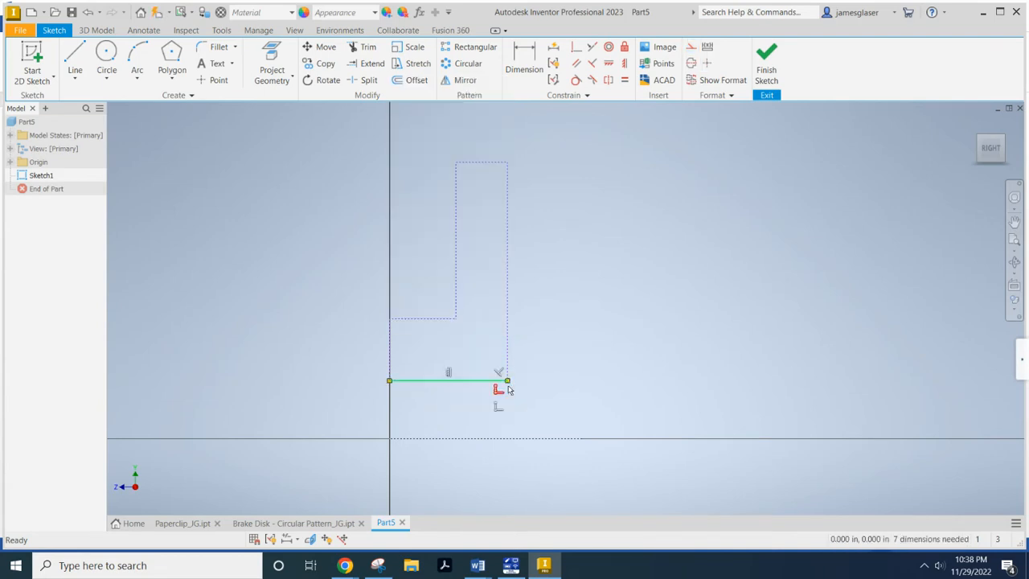
right_click(506, 319)
click(546, 319)
right_click(476, 384)
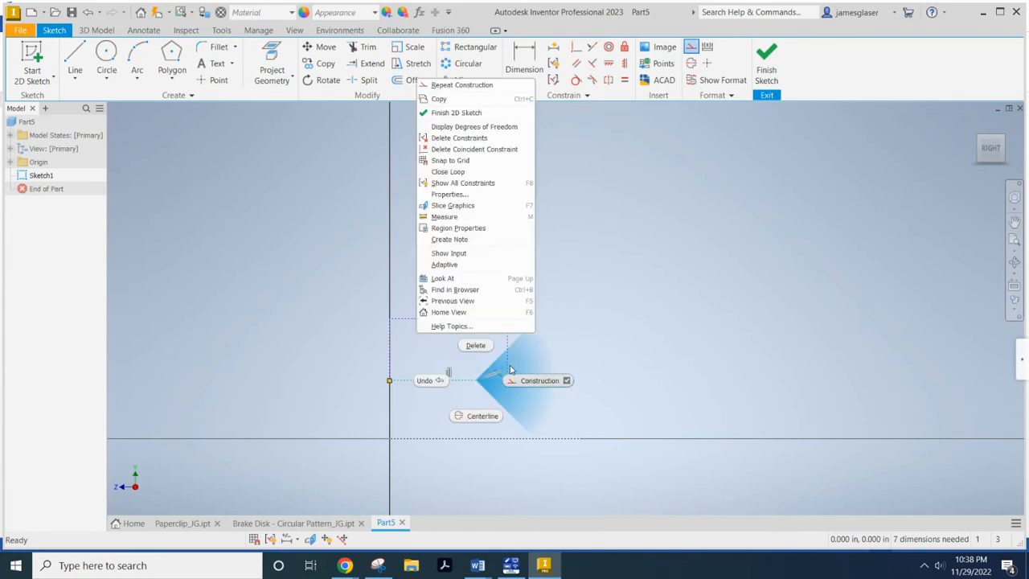
click(528, 378)
Convert the profile's long outer vertical line and its top horizontal line from construction to normal geometry.
click(507, 283)
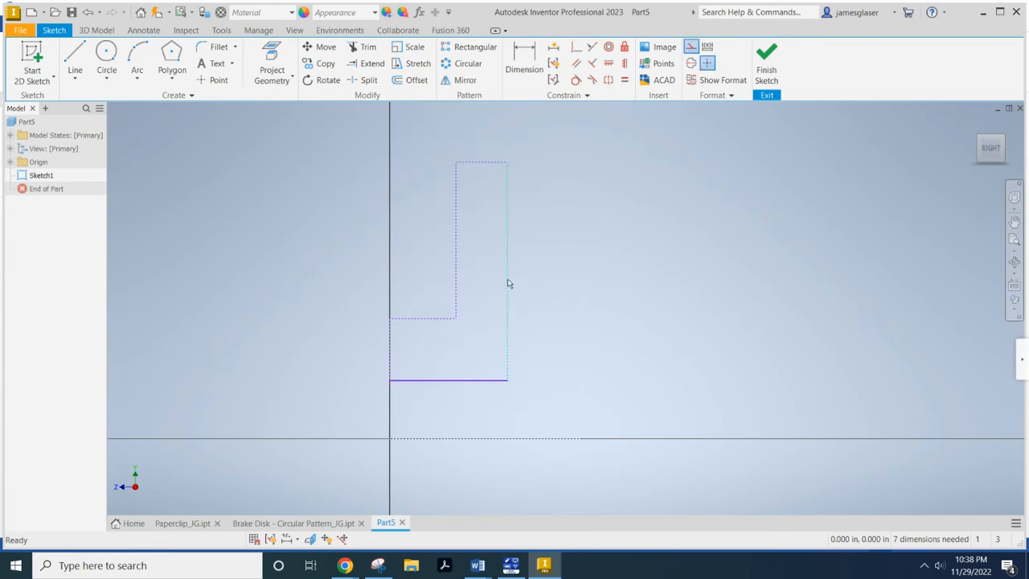
right_click(506, 246)
click(560, 251)
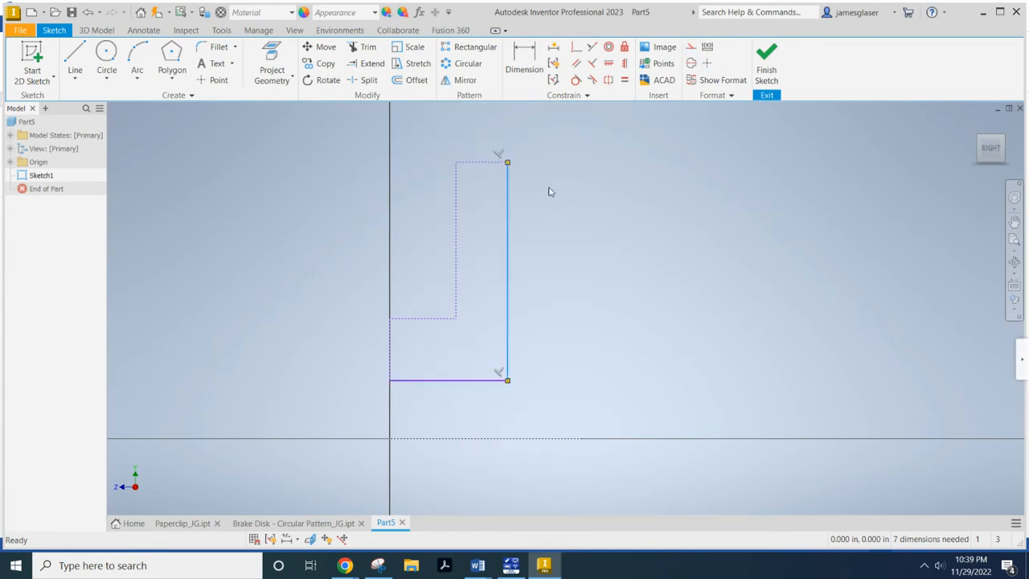
click(471, 163)
right_click(462, 164)
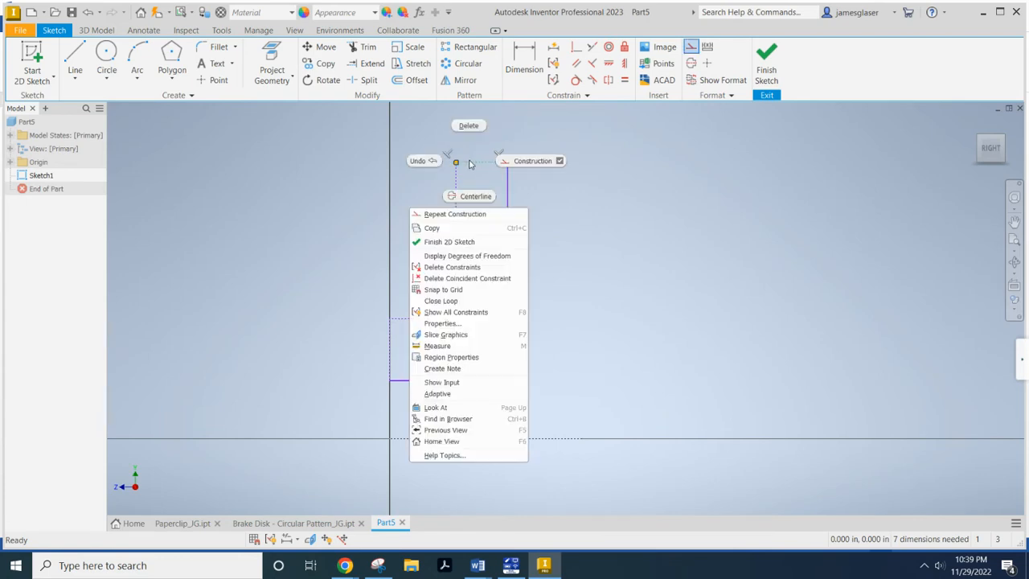
click(524, 164)
Convert the profile's inner vertical line, step line and short line on the vertical axis from construction to normal geometry.
click(455, 262)
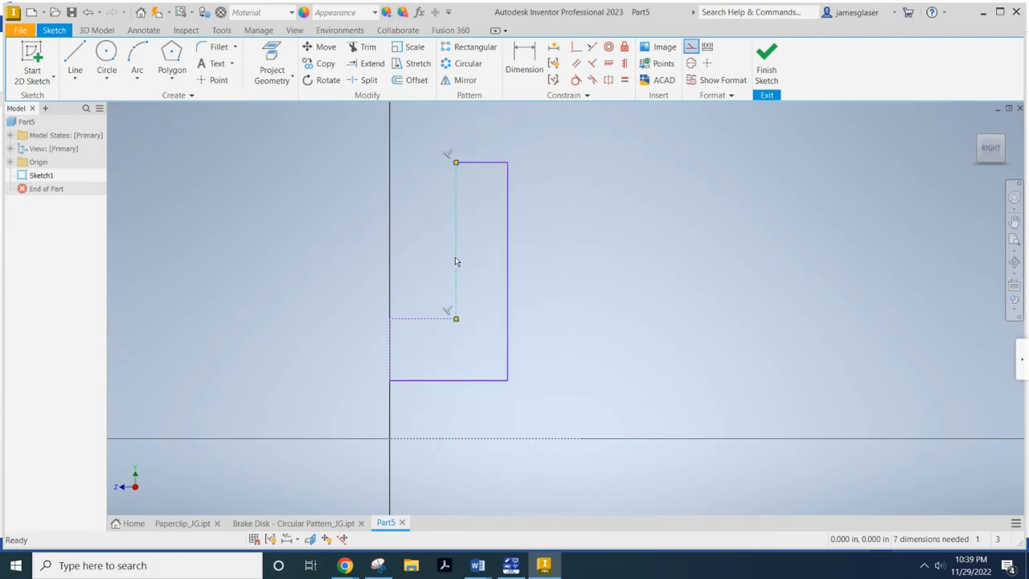
right_click(455, 262)
click(516, 246)
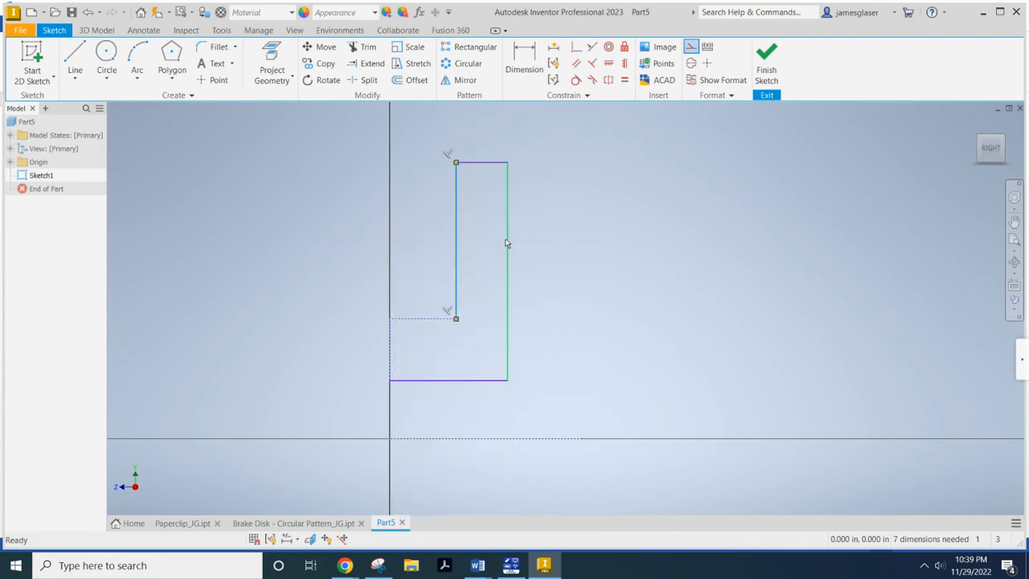
click(417, 321)
right_click(419, 320)
click(474, 320)
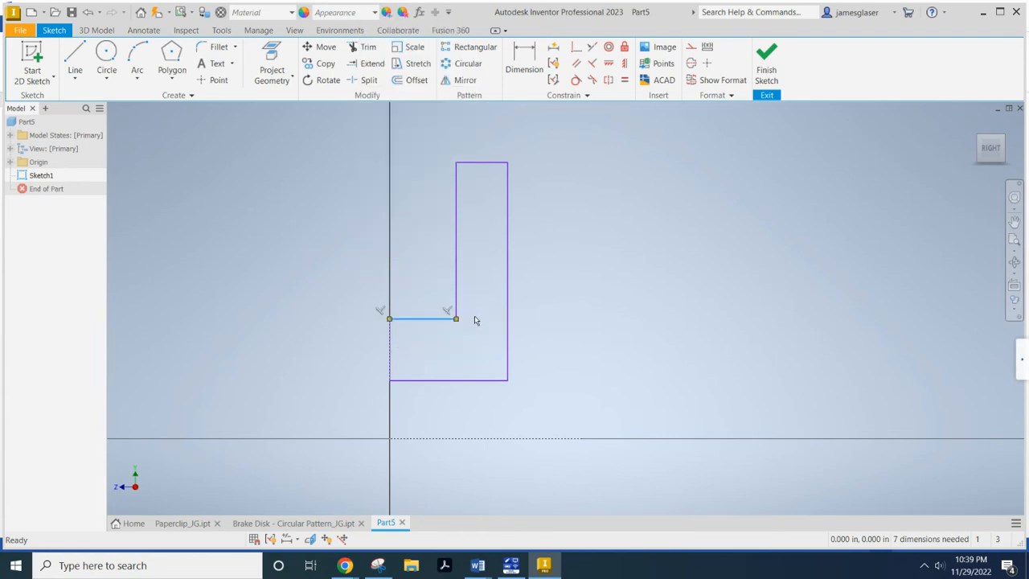
click(391, 359)
right_click(392, 359)
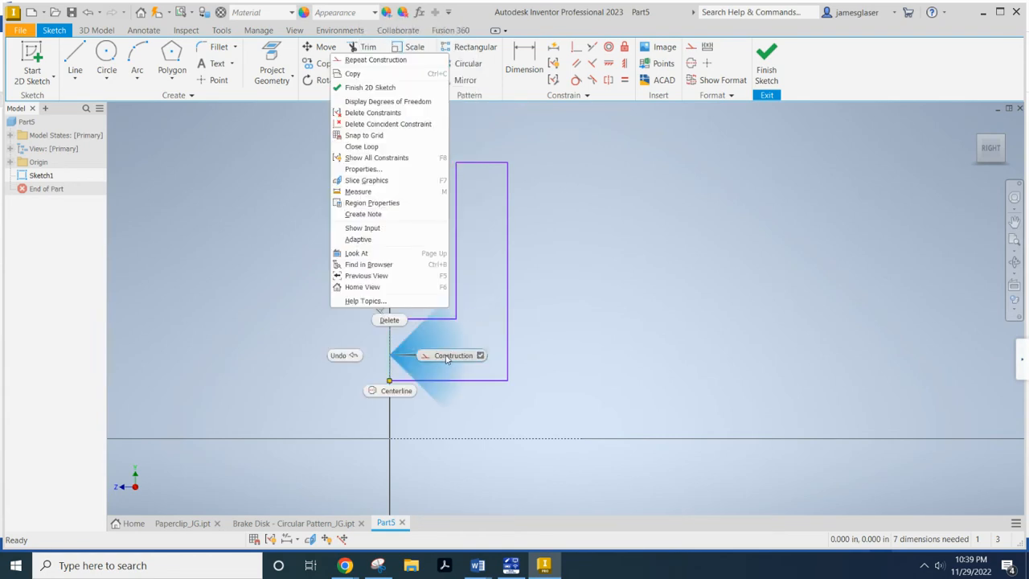
click(464, 351)
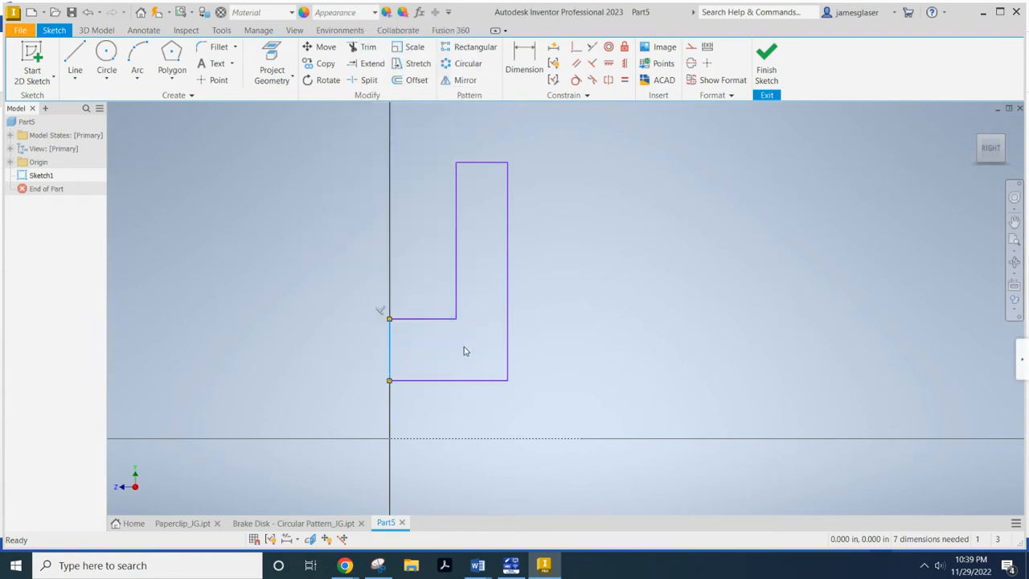
click(598, 323)
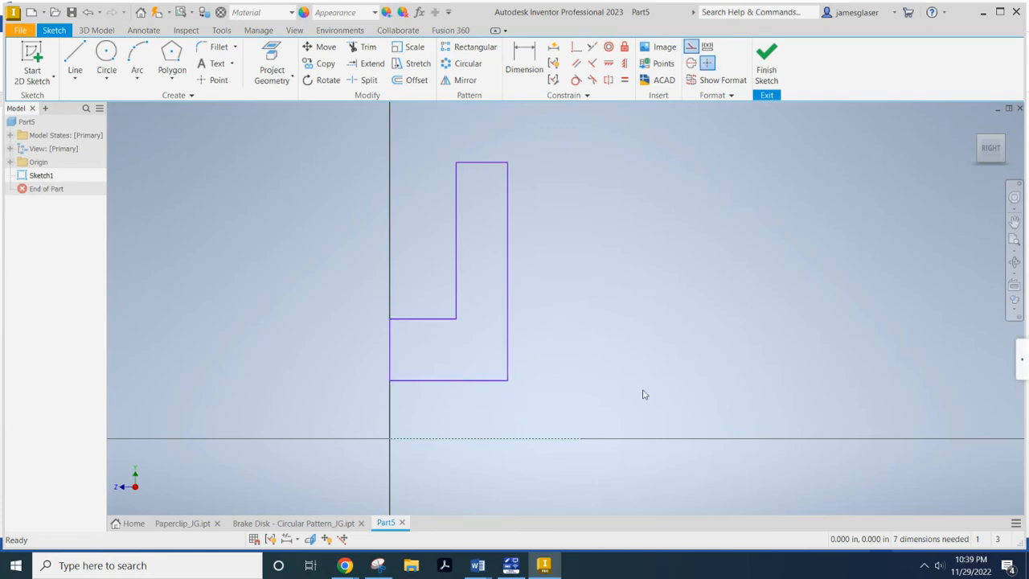
Dimension the profile's bottom horizontal line 0.375 in from the horizontal construction centerline.
click(524, 78)
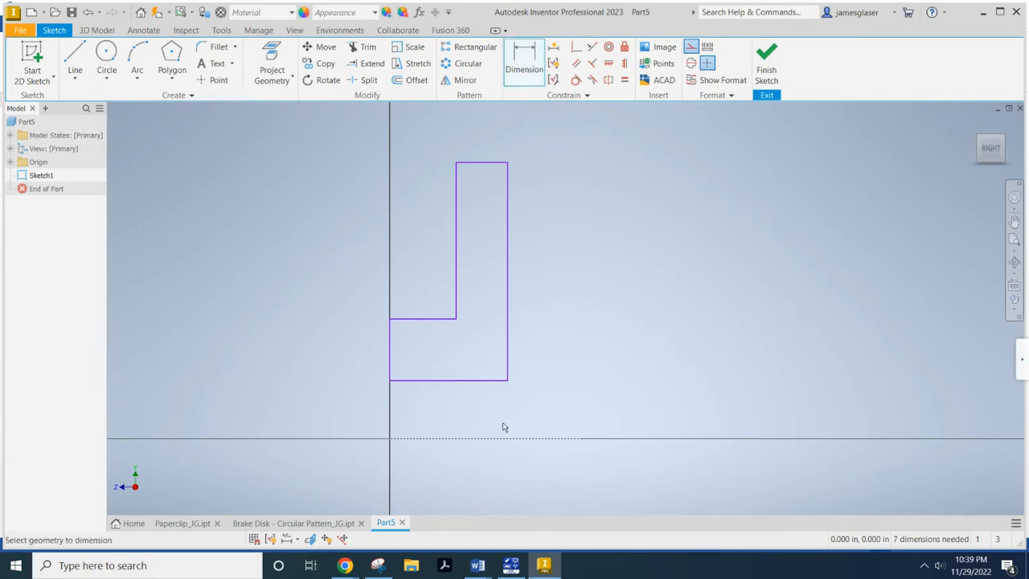
click(454, 440)
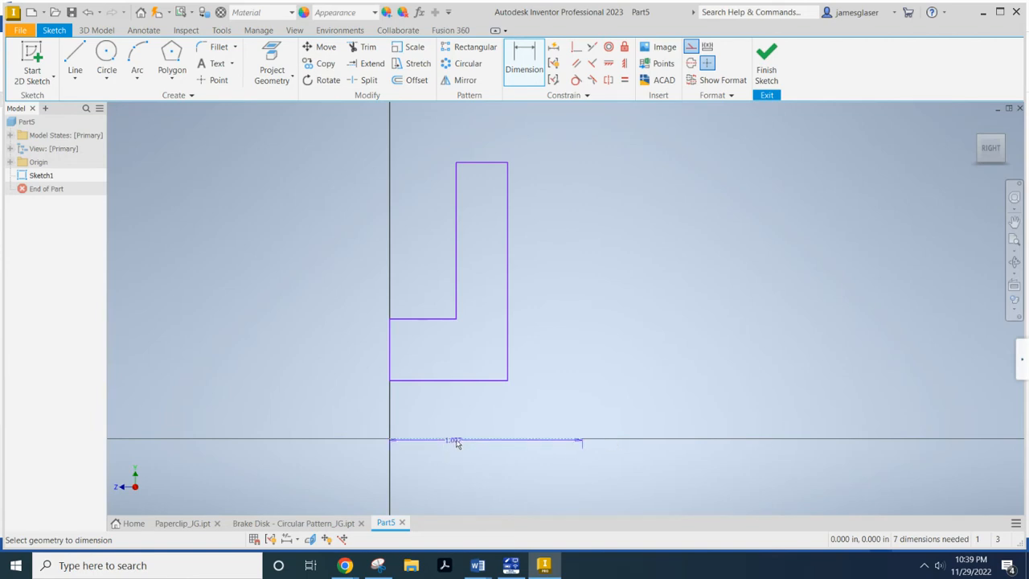
click(467, 381)
click(593, 407)
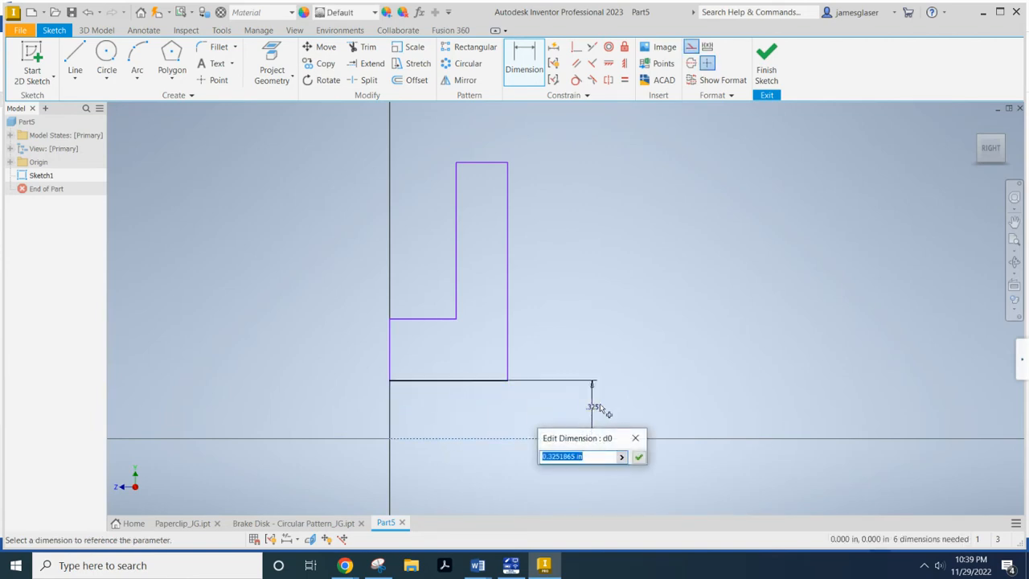
text(.375)
key(Return)
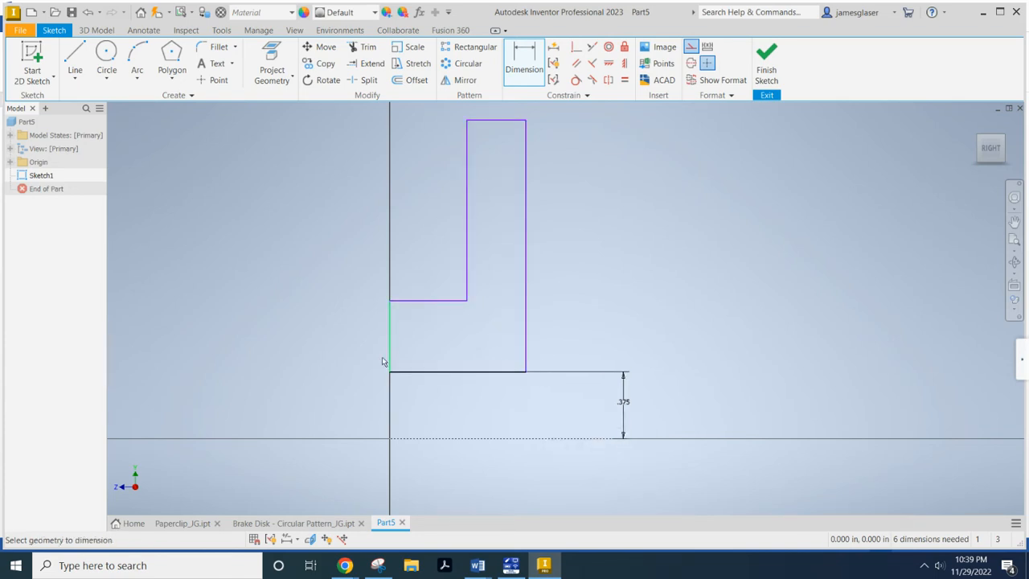
Dimension the profile's step line 1 in from the horizontal construction centerline.
click(414, 300)
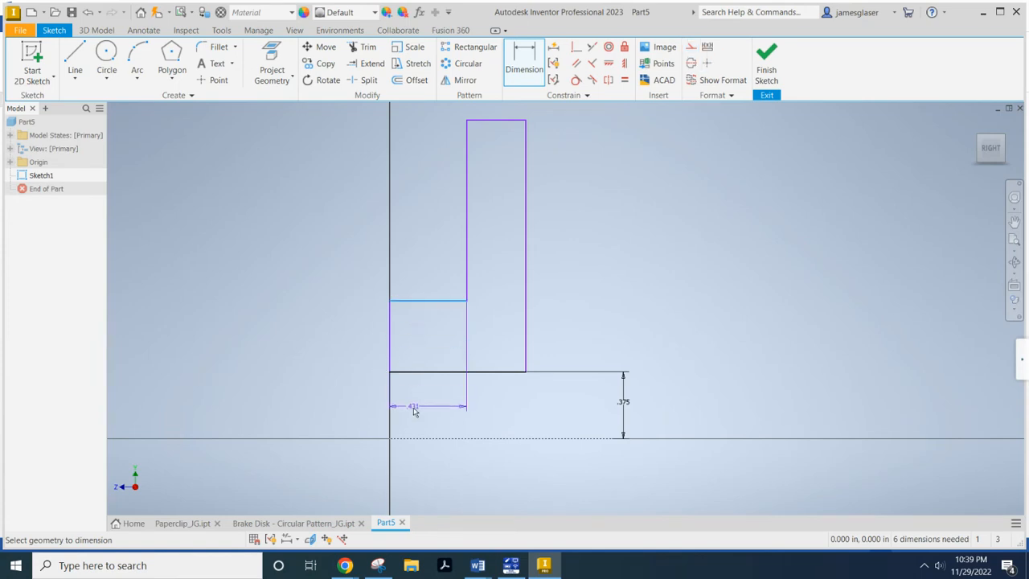
click(409, 438)
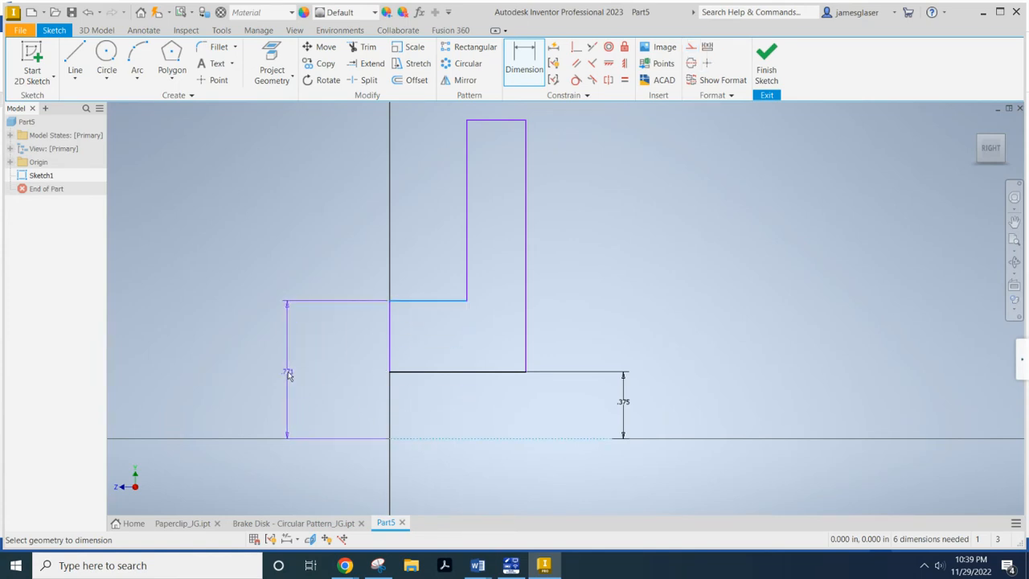
click(289, 370)
text(1)
key(Return)
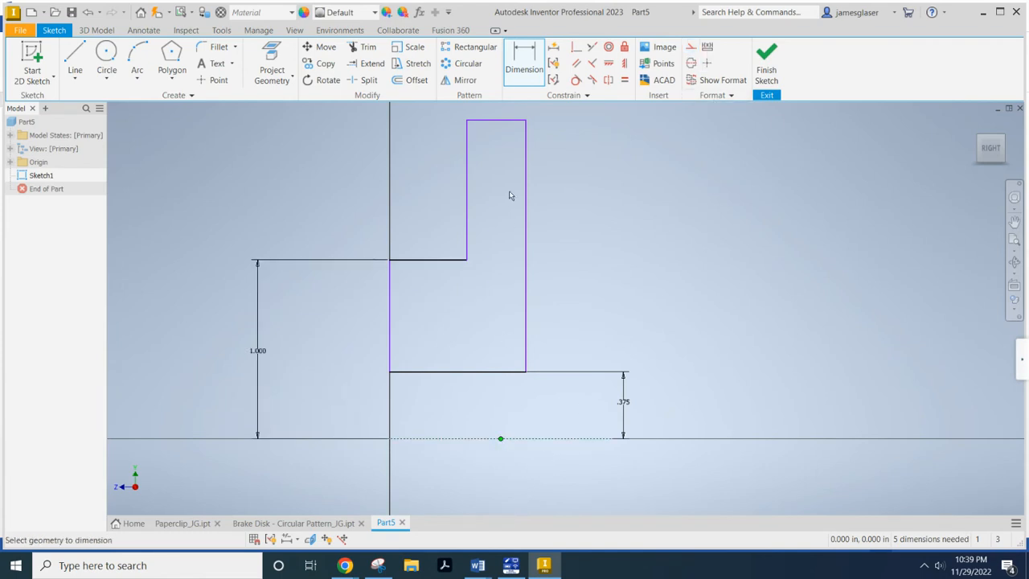
Dimension the profile's top line 2.5 in from the horizontal construction centerline.
click(496, 121)
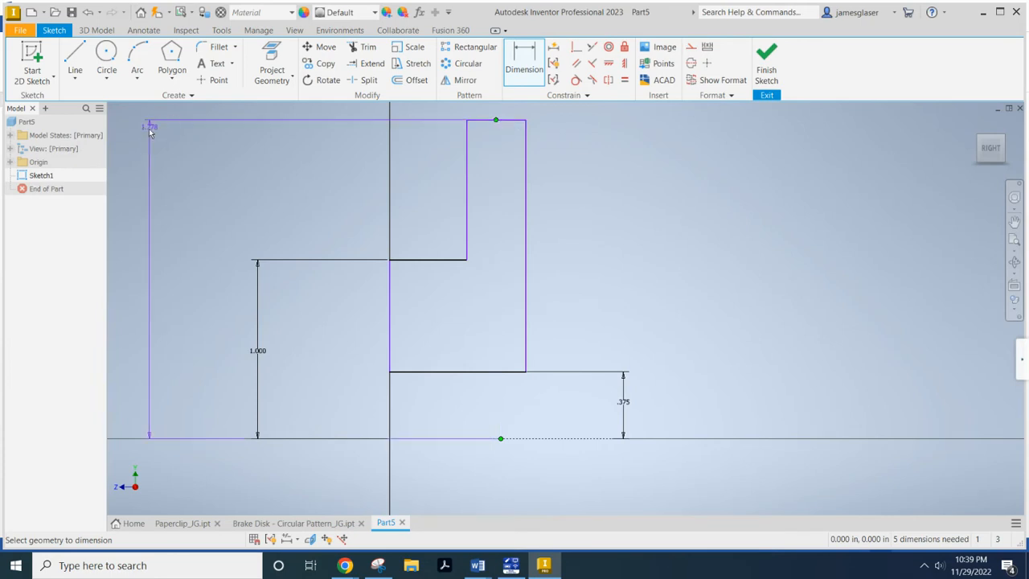
click(184, 266)
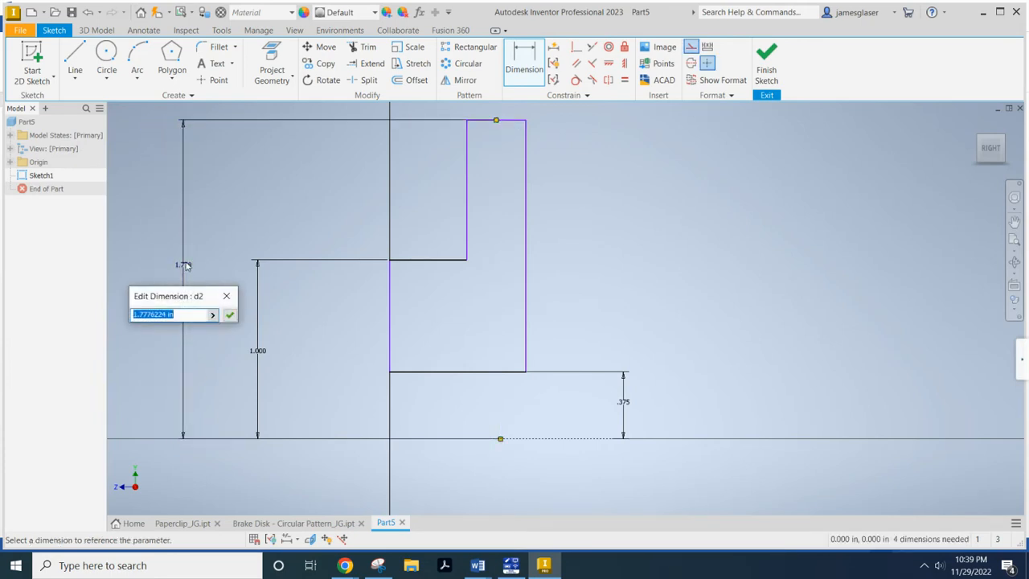
text(2.5)
key(Return)
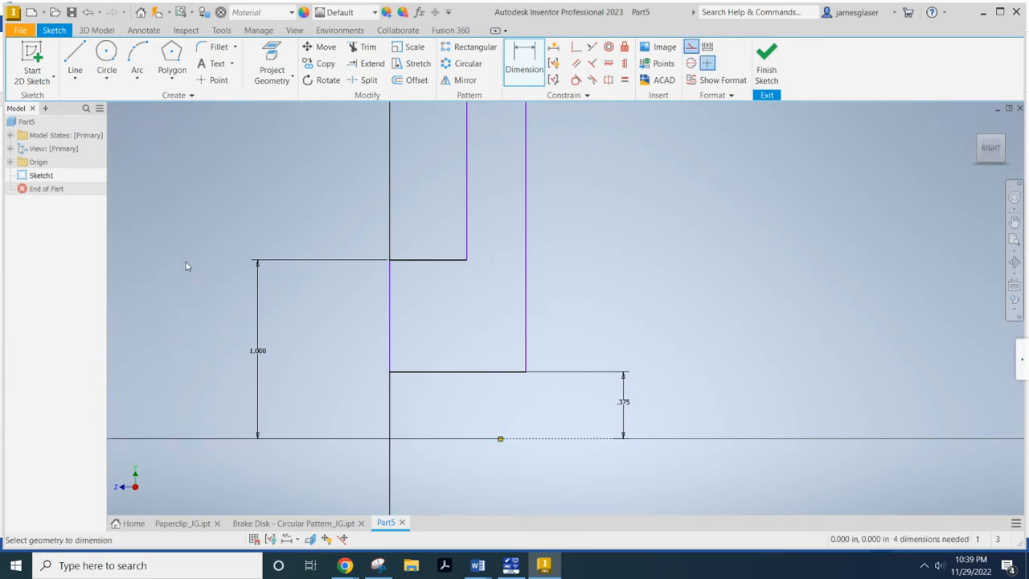
Dimension the width of the profile's tall upper leg between its two long vertical lines as 0.5 in.
scroll(185, 262, down, 5)
mouse_move(484, 168)
middle_down()
mouse_move(499, 222)
mouse_move(698, 268)
mouse_move(702, 285)
middle_up()
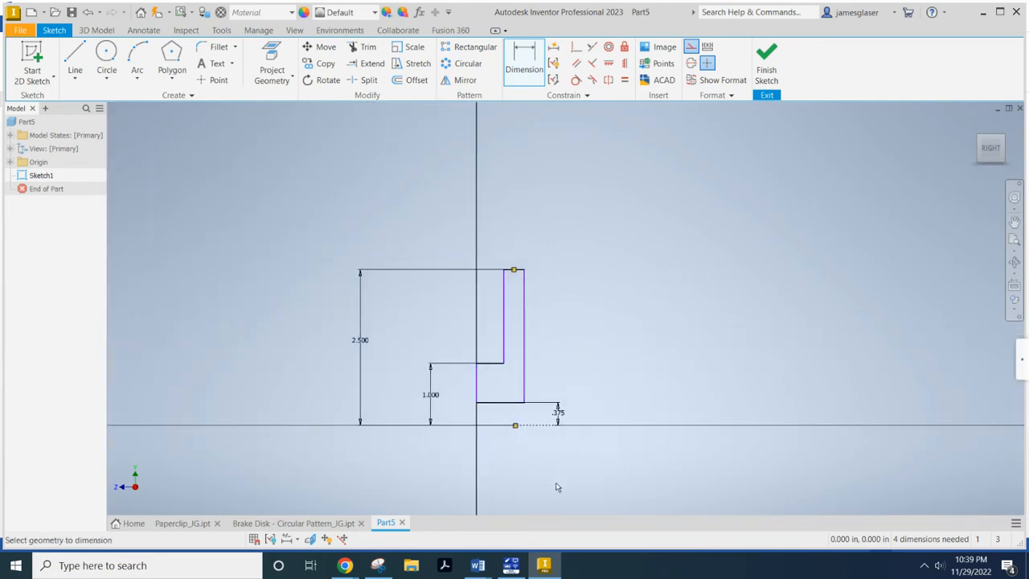
click(525, 307)
click(504, 307)
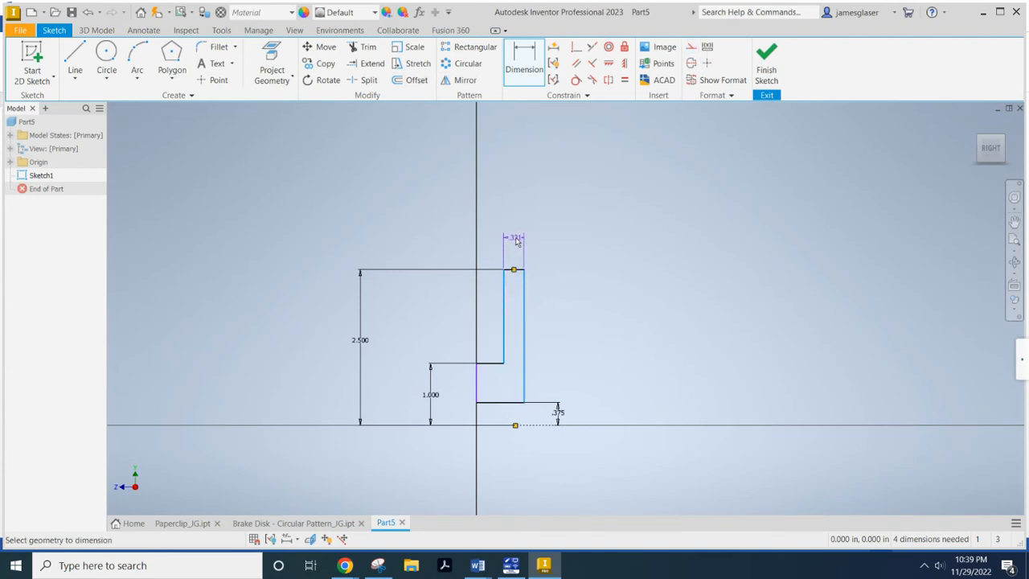
click(516, 241)
text(.5)
key(Return)
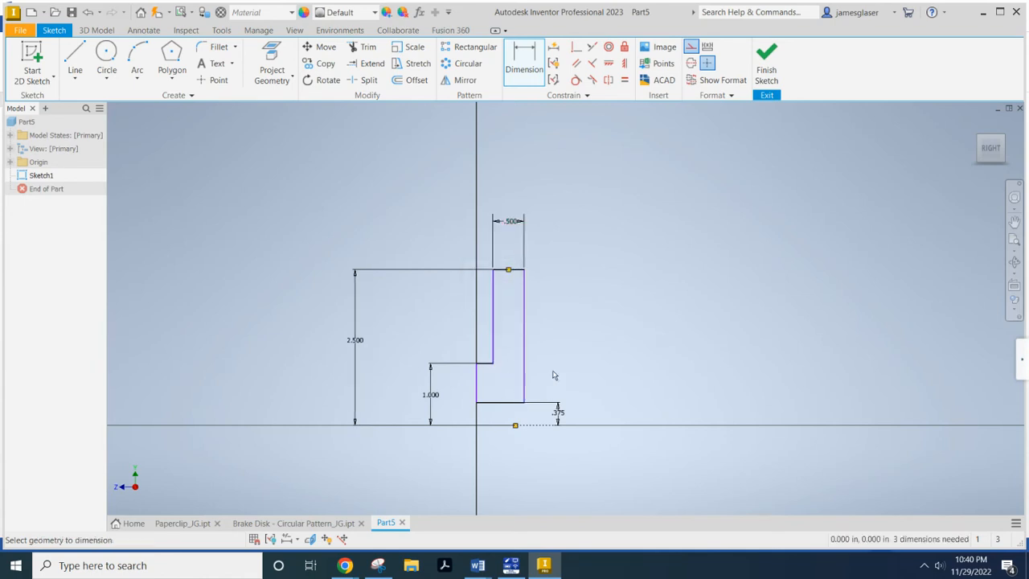
Dimension the profile's overall width from its long outer vertical line to the short vertical line as 1 in.
click(524, 378)
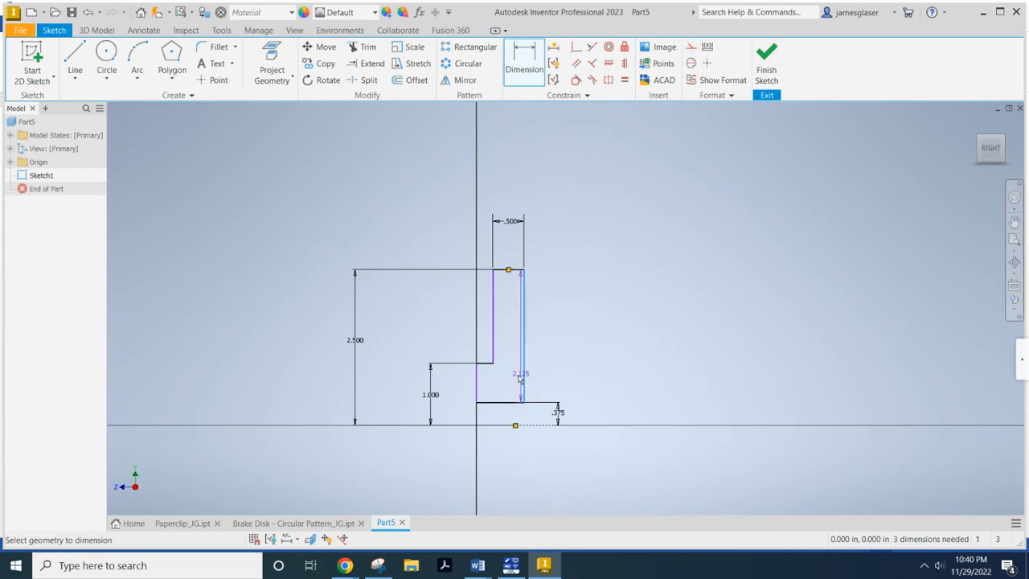
click(478, 382)
click(499, 165)
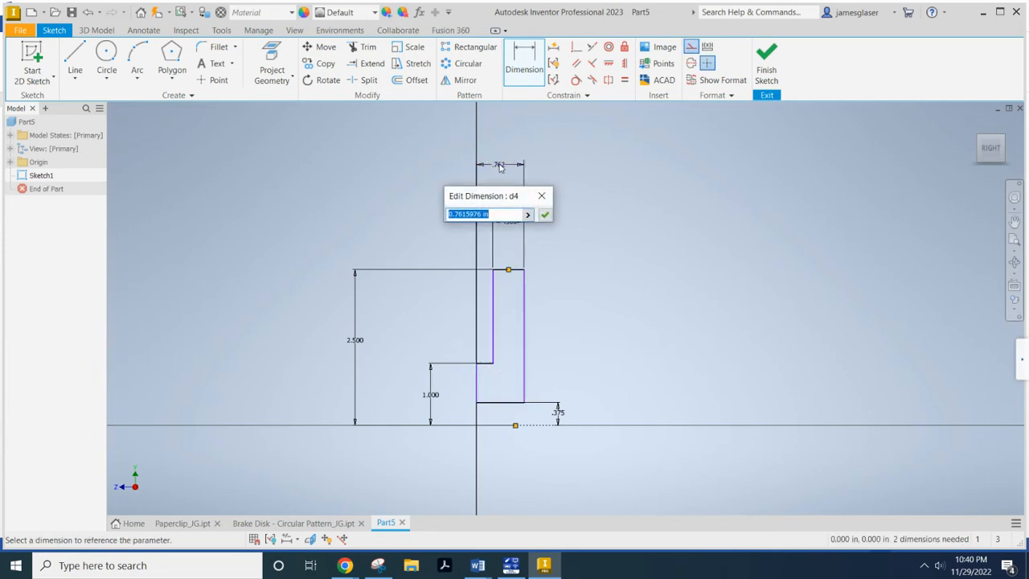
text(1)
key(Return)
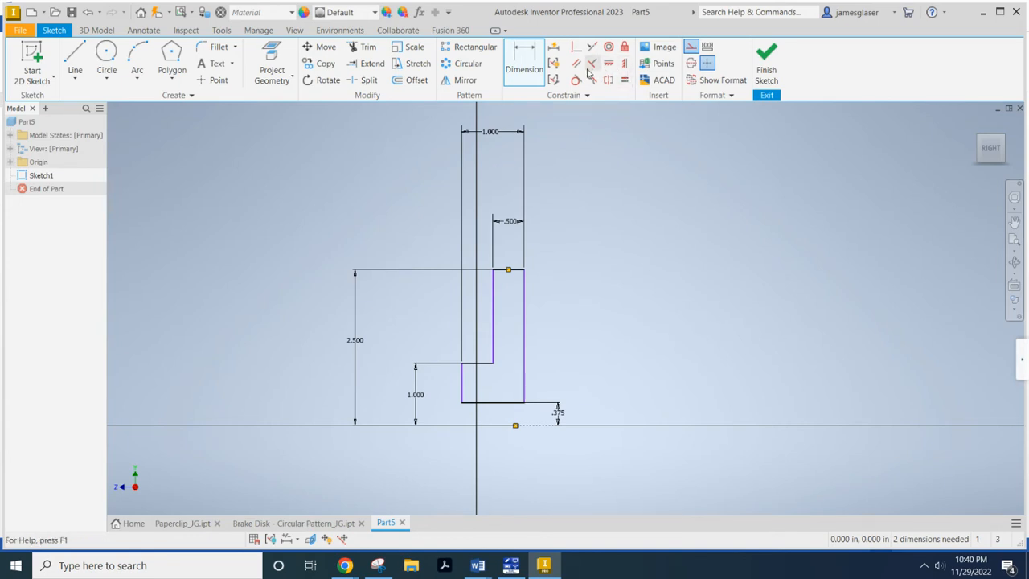
Finish the dimensioned L-shaped profile sketch.
click(623, 65)
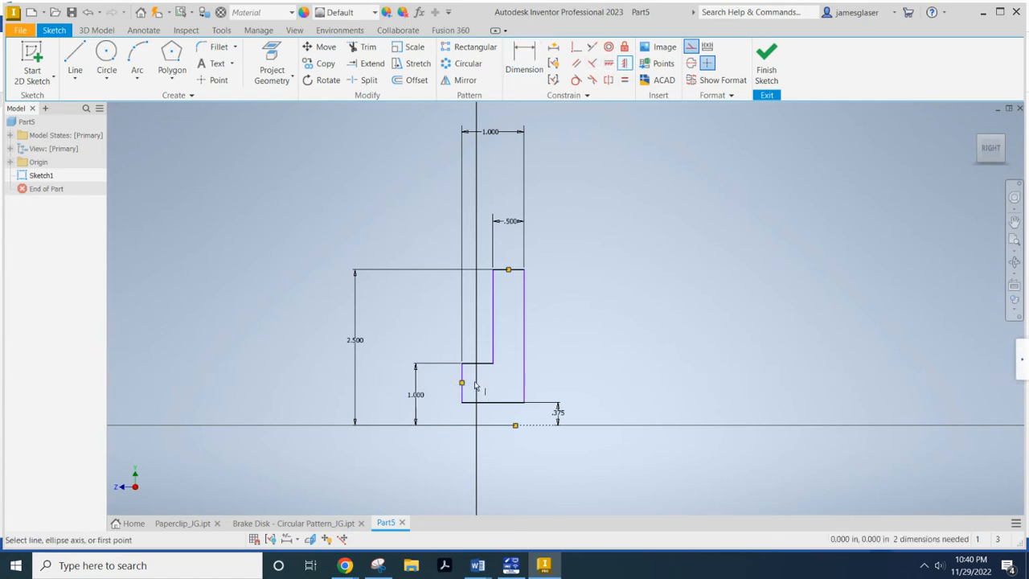
key(Escape)
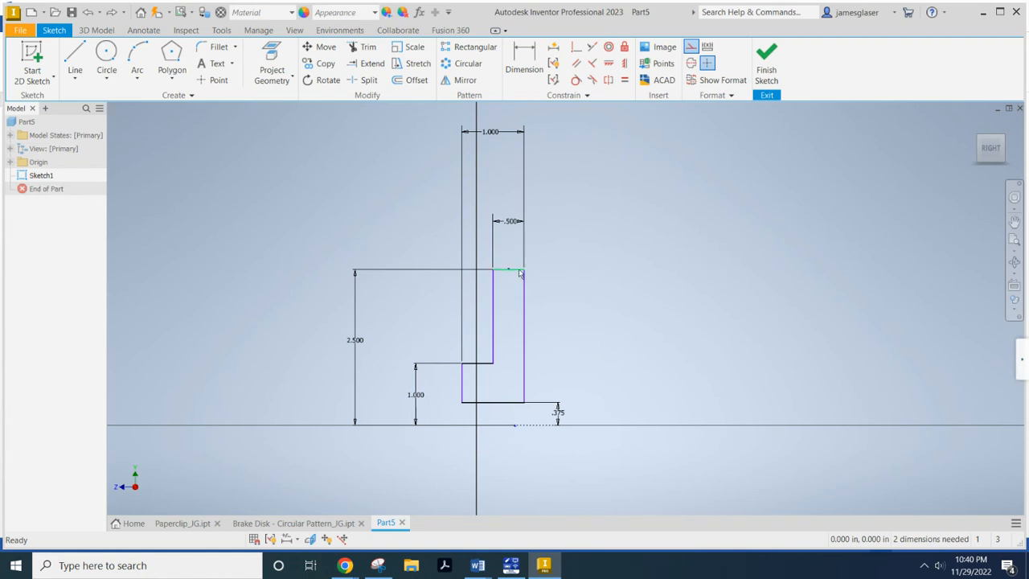
mouse_move(650, 373)
shift+middle_down()
mouse_move(707, 361)
mouse_move(649, 364)
shift+middle_up()
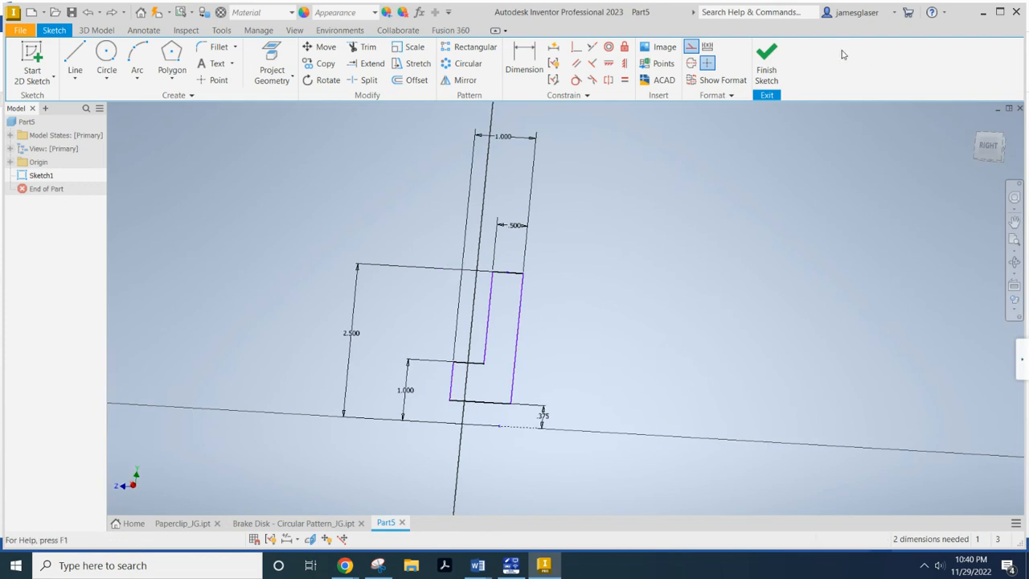
click(766, 72)
Revolve the L-shaped profile a full 360 degrees about the horizontal construction centerline.
key(e)
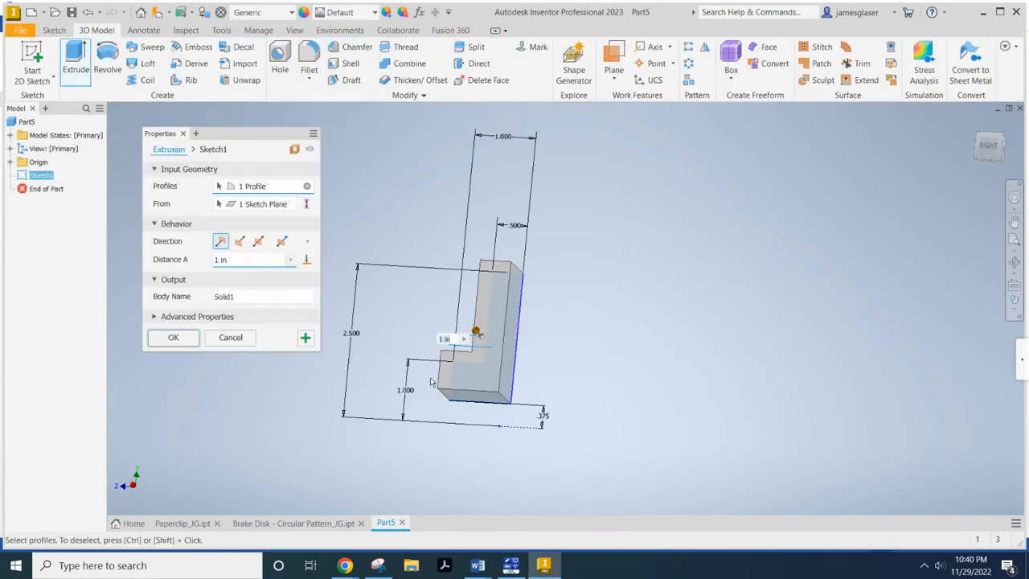
click(231, 338)
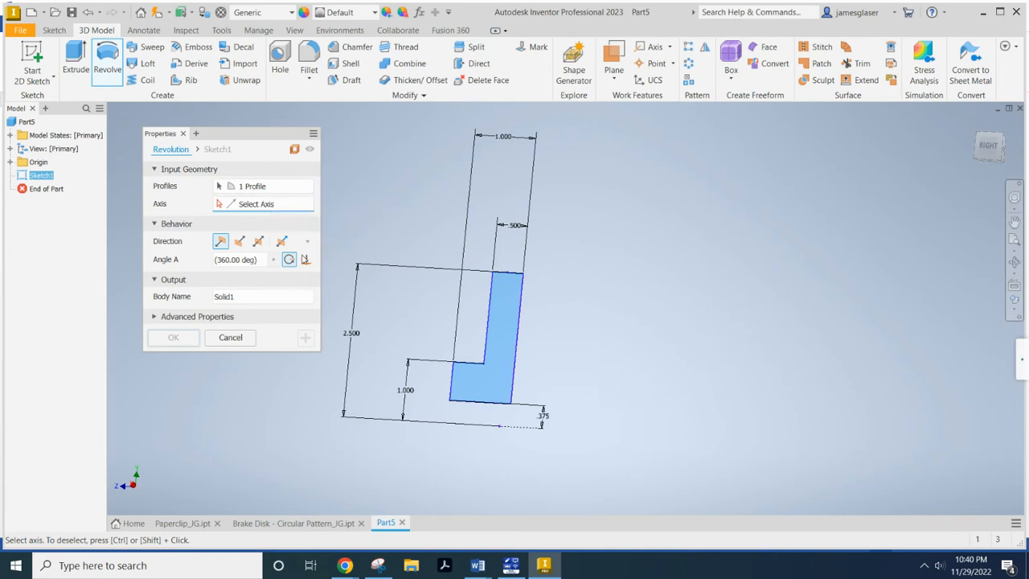
click(516, 432)
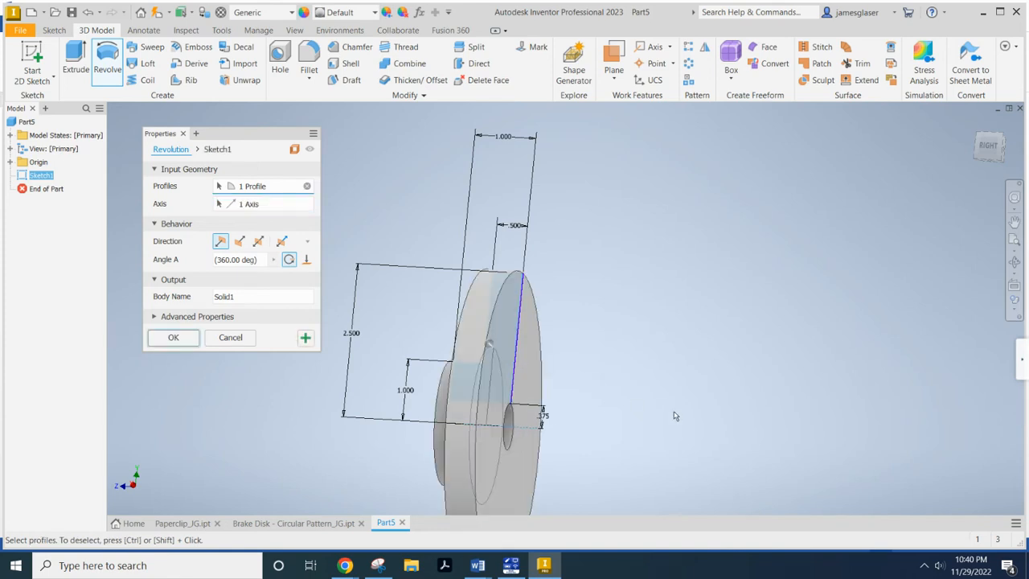
shift+middle_drag(675, 416, 831, 420)
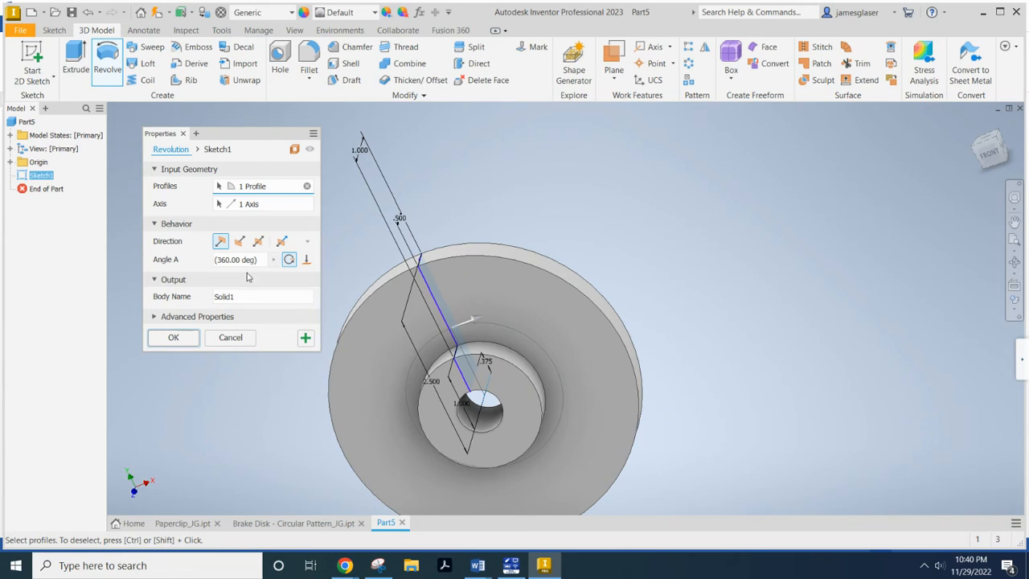
click(173, 338)
Start a sketch on the disk's front ring face and place a point on the vertical axis about 1.92 in above the center.
middle_drag(509, 258, 557, 210)
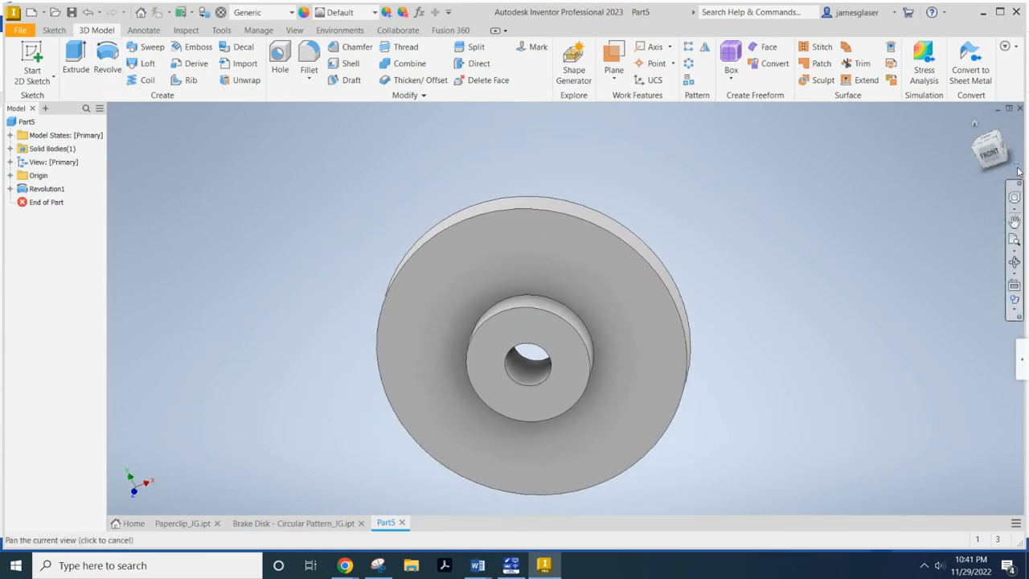
click(990, 151)
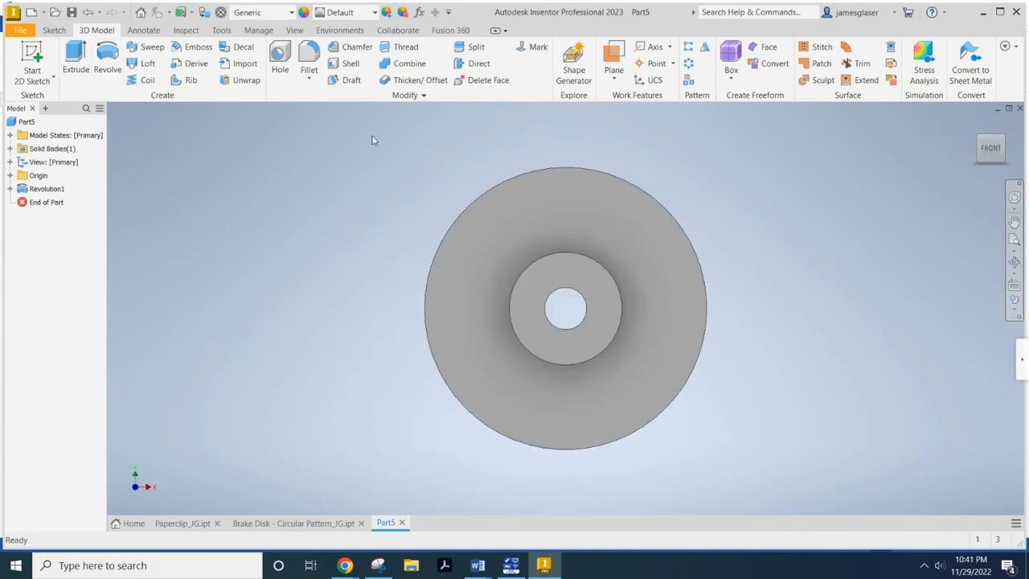
click(32, 54)
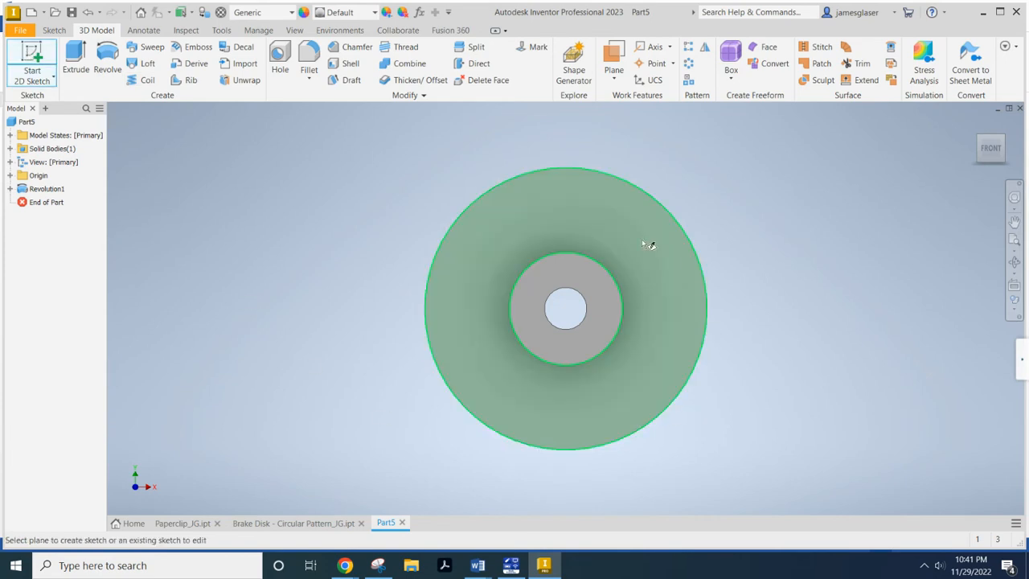
click(582, 226)
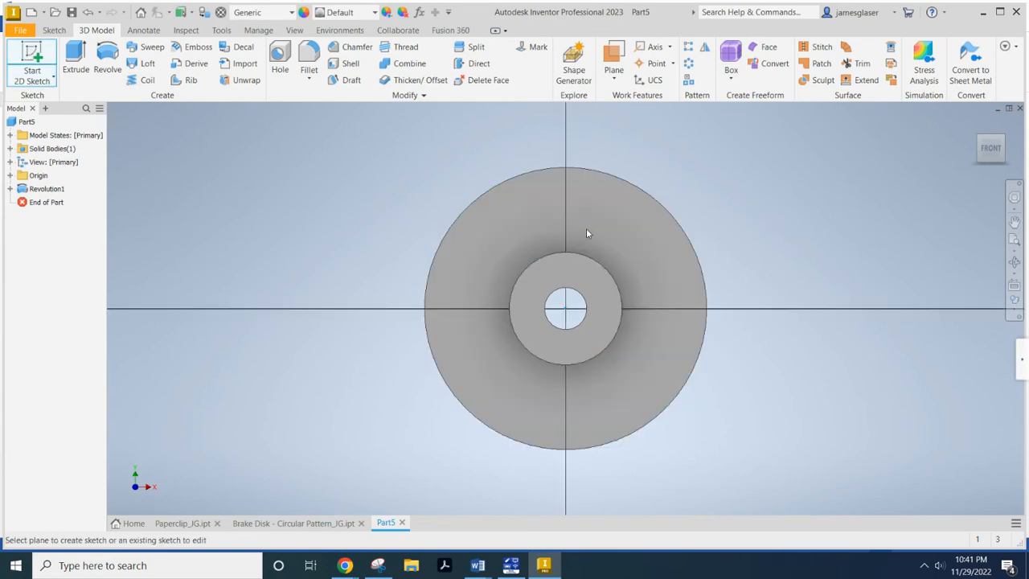
click(213, 80)
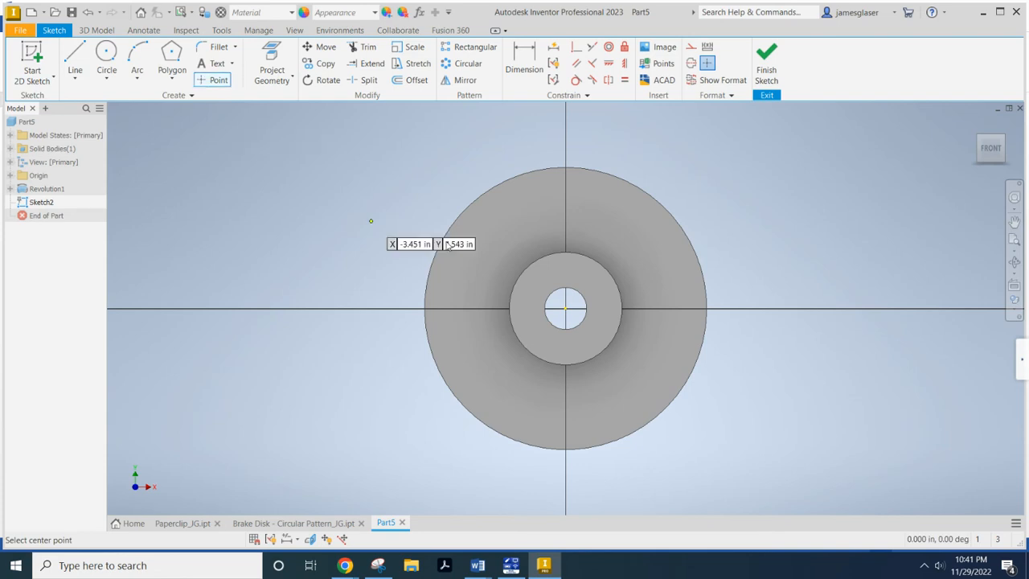
click(565, 199)
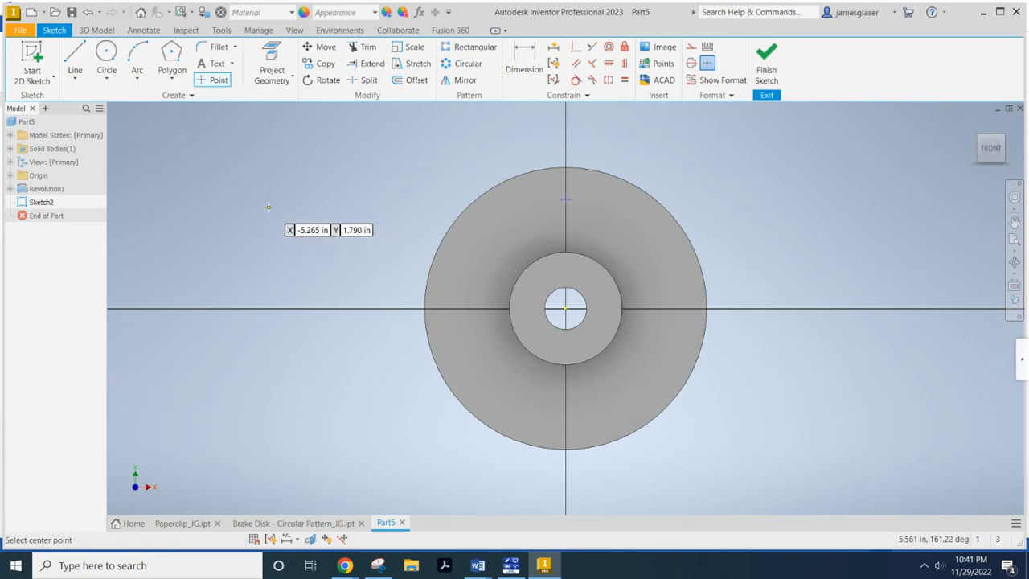
key(Escape)
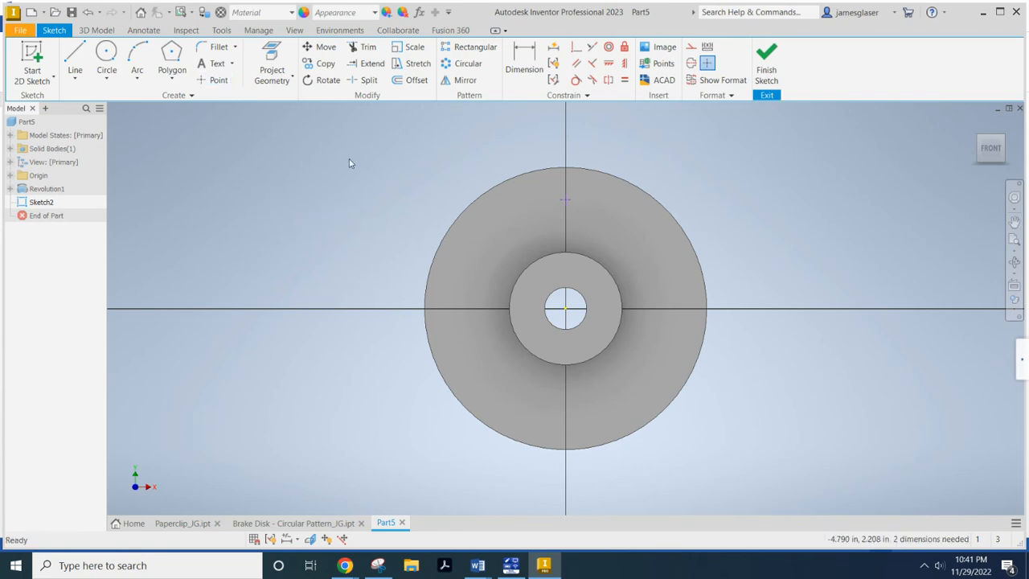
Dimension the sketch point 1.65 in vertically from the center of the bore and finish the sketch.
click(524, 56)
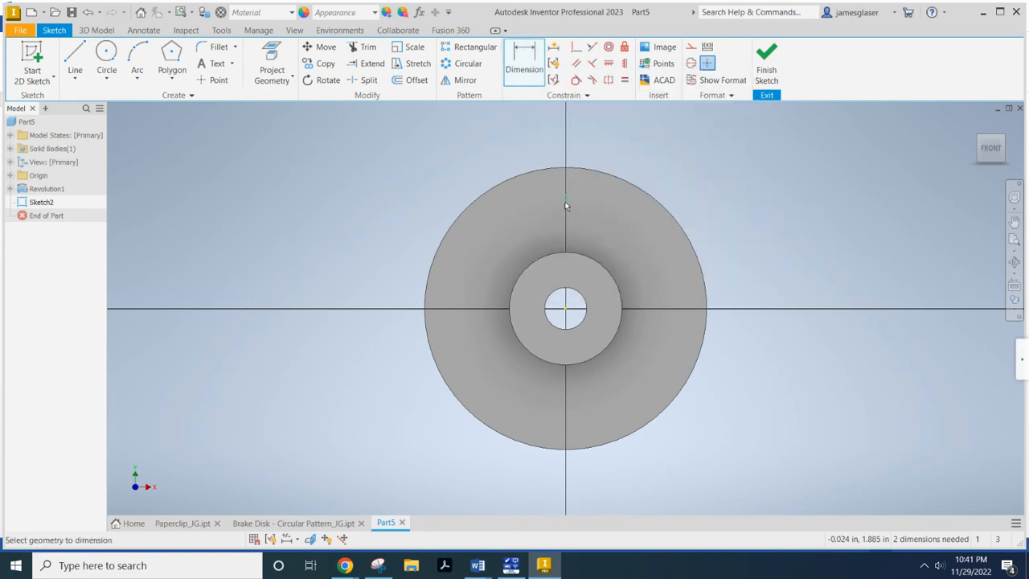
click(555, 290)
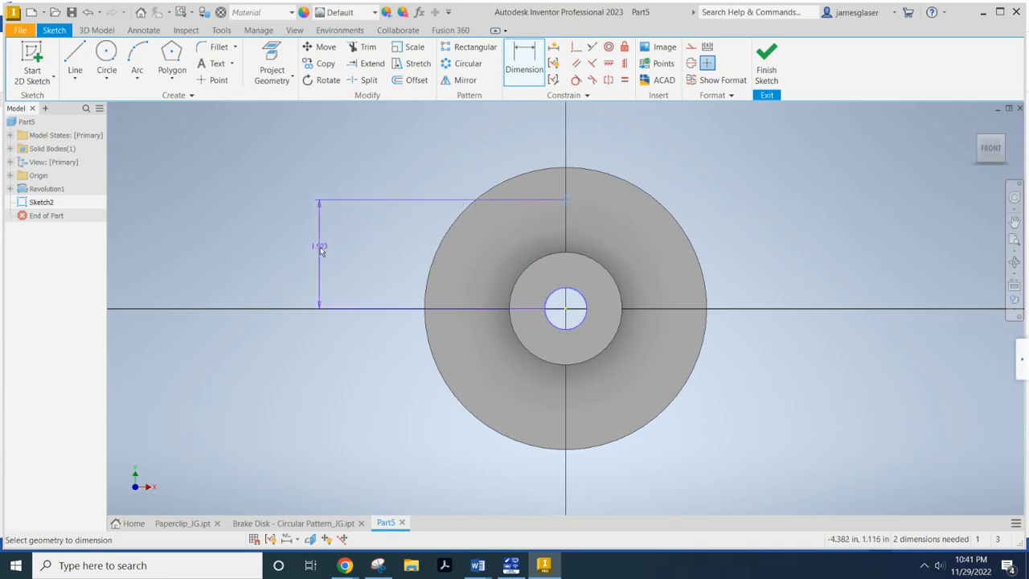
click(320, 247)
text(1)
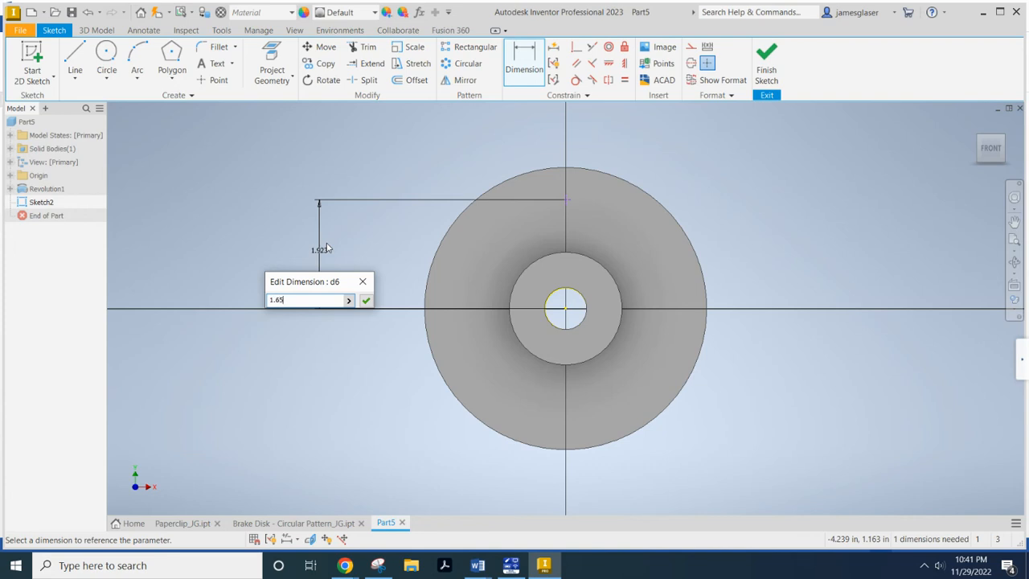
text(.65)
key(Return)
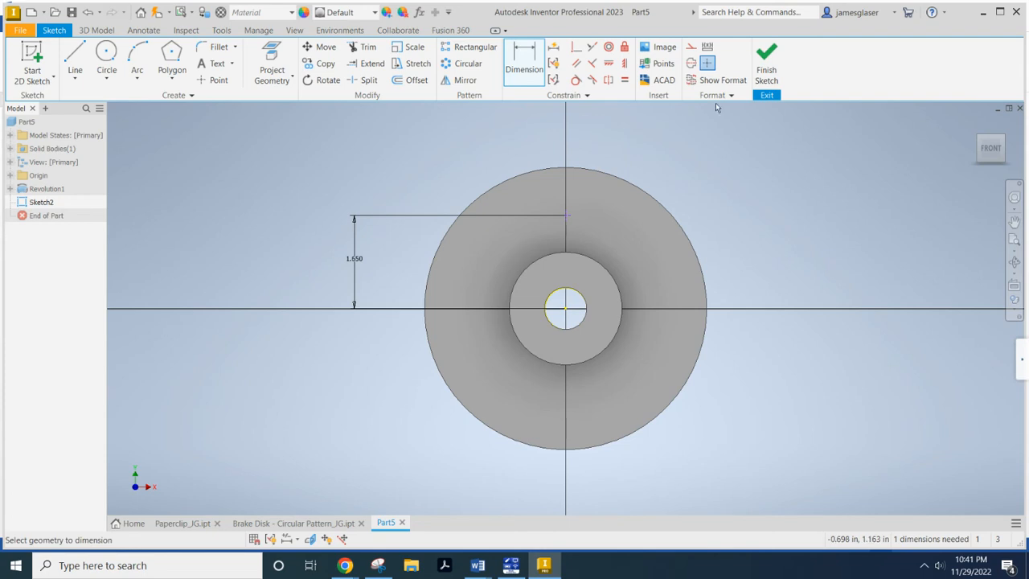
click(768, 56)
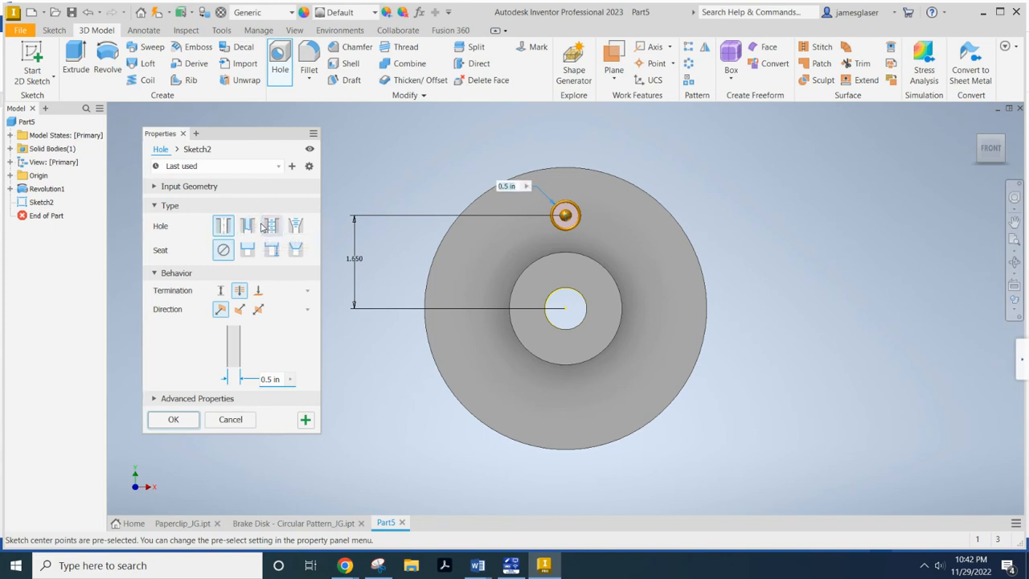
Create a simple through-all hole of 0.5 in diameter, without a seat, at the sketch point on the disk face.
click(223, 226)
click(173, 419)
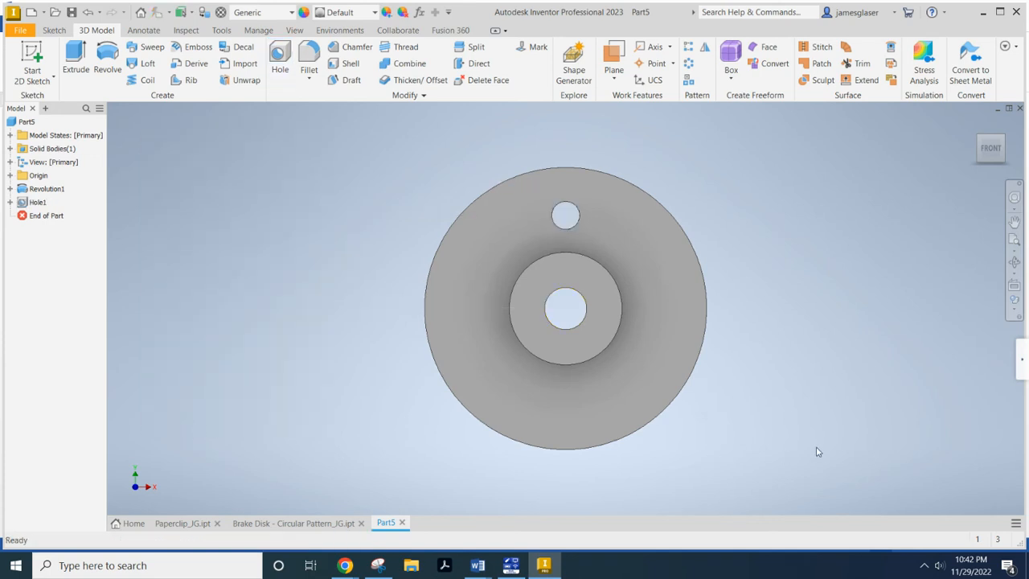
mouse_move(815, 447)
shift+middle_down()
mouse_move(790, 418)
mouse_move(809, 434)
mouse_move(799, 433)
shift+middle_up()
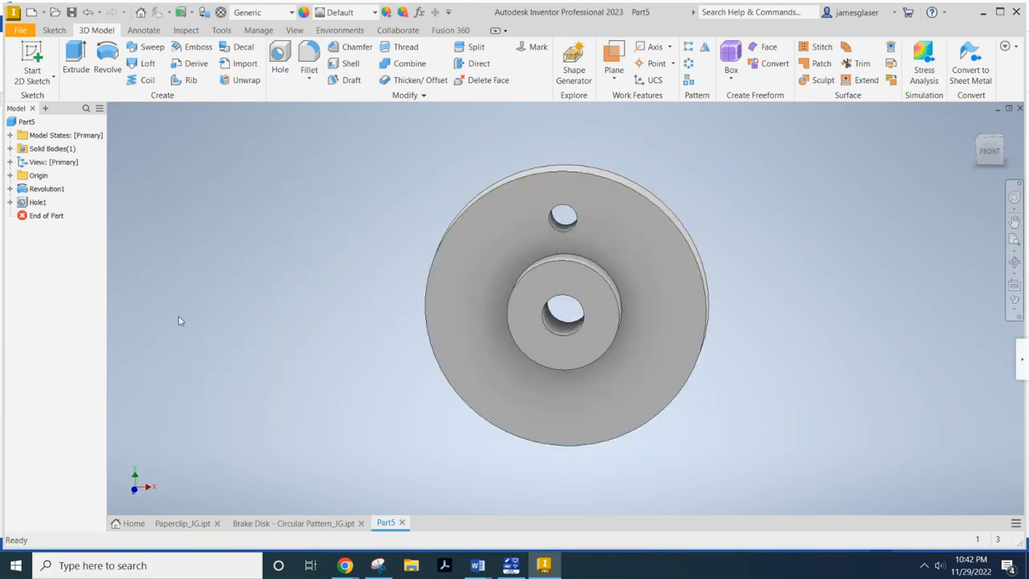
Circular-pattern the 0.5 in hole around the center bore's axis with 10 occurrences over 360 degrees.
shift+middle_drag(327, 293, 335, 280)
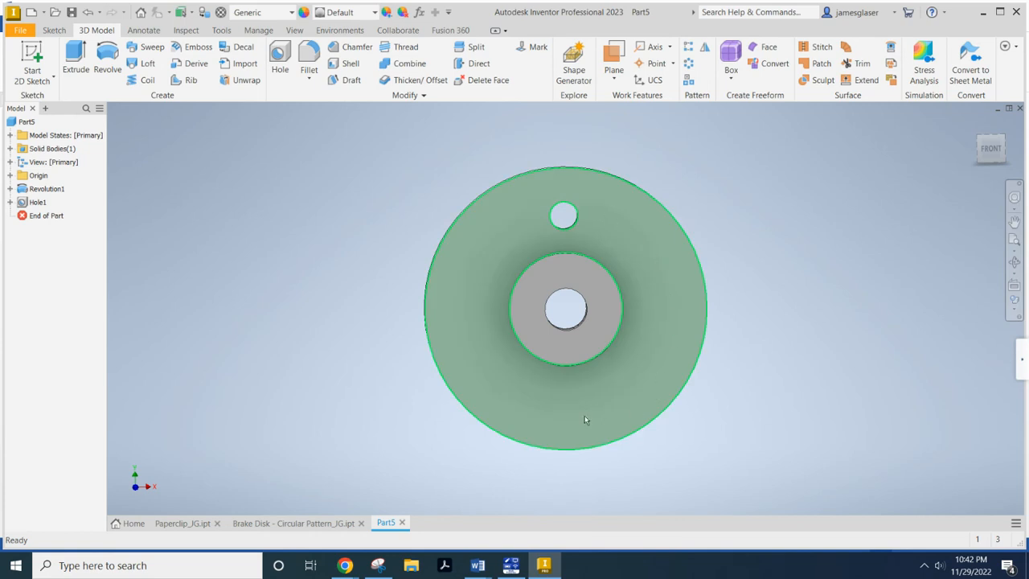
click(689, 64)
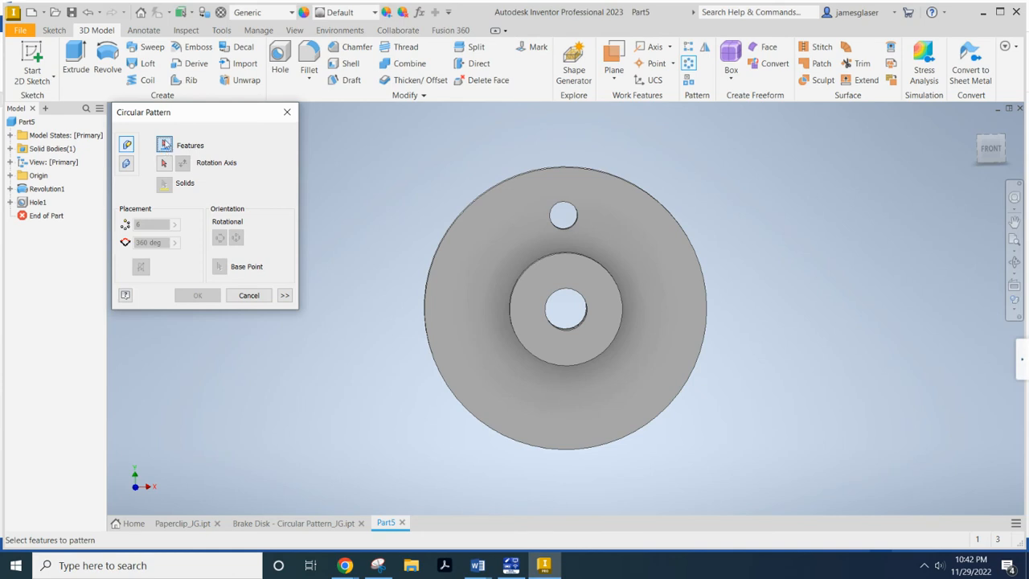
click(571, 211)
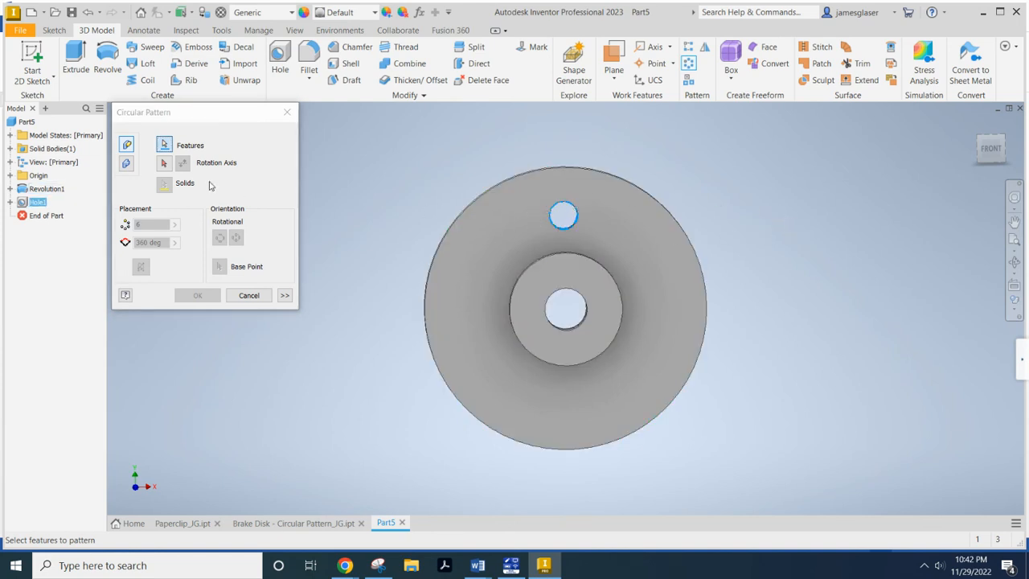
click(165, 163)
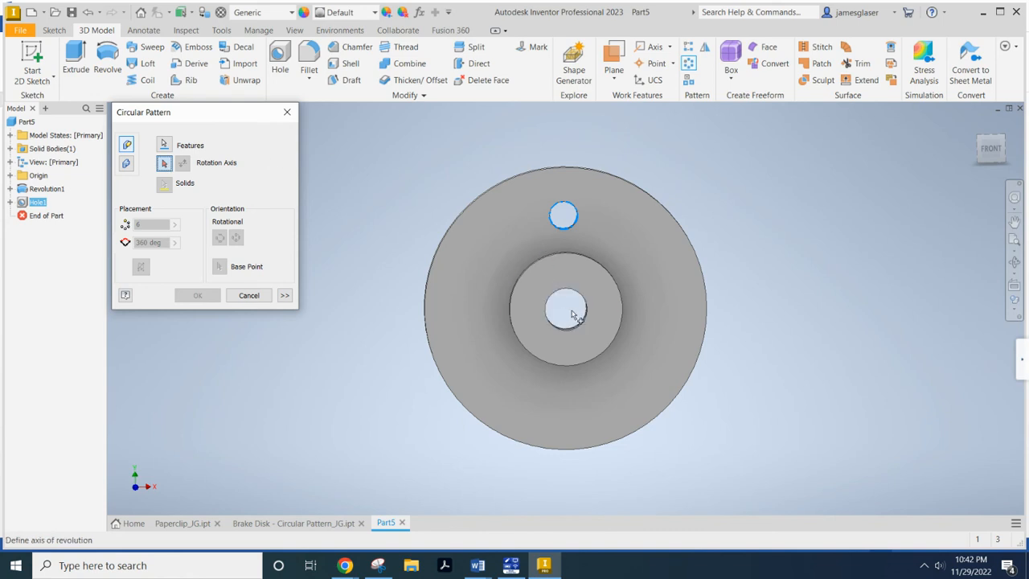
shift+middle_drag(790, 322, 779, 313)
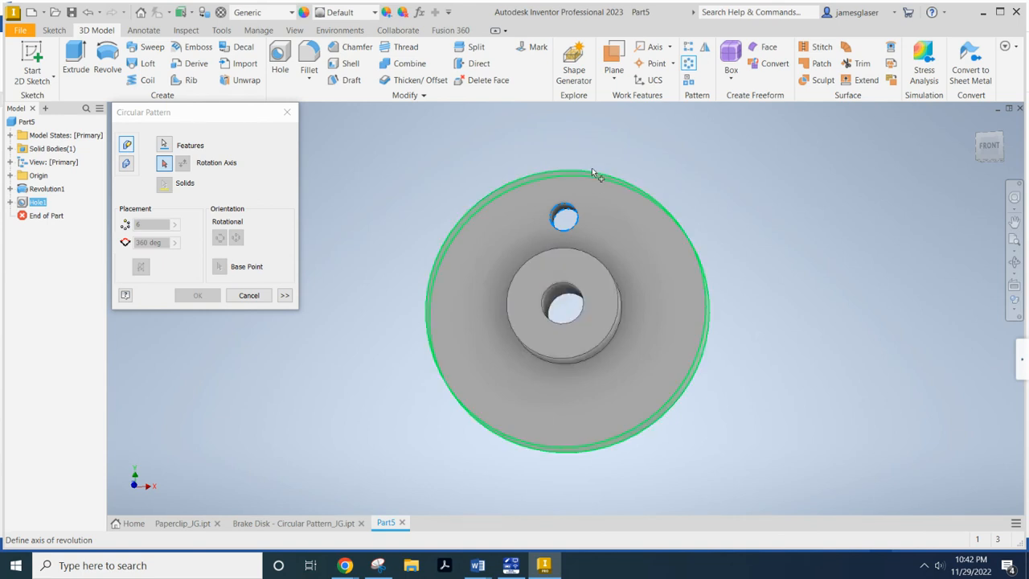
click(568, 291)
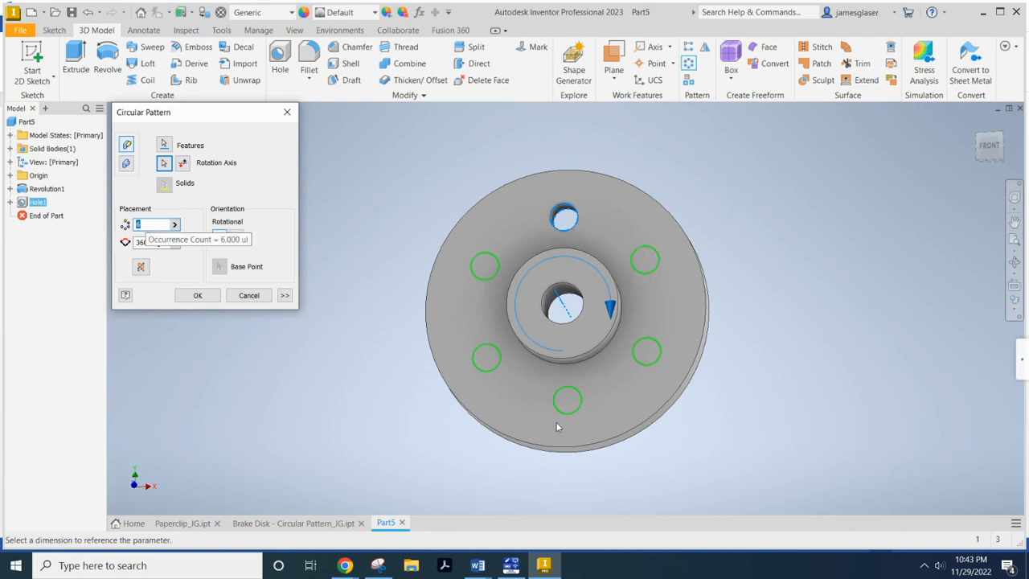
text(8)
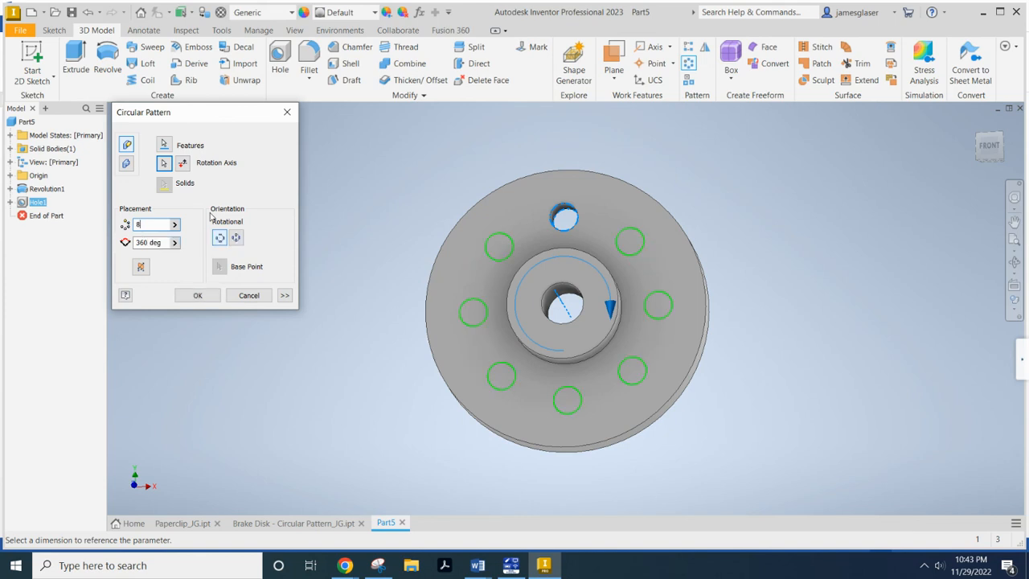
key(BackSpace)
text(12)
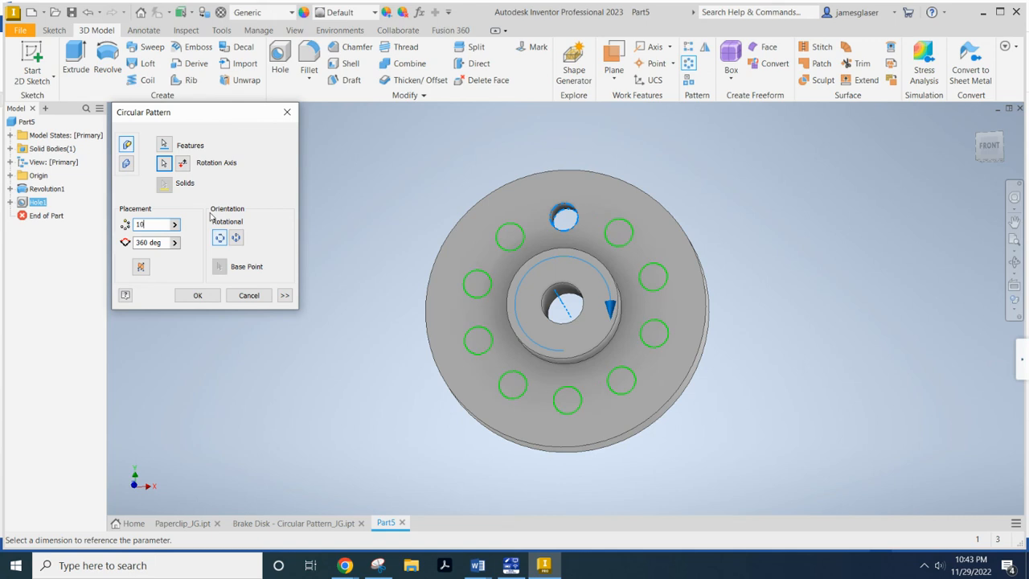
click(199, 296)
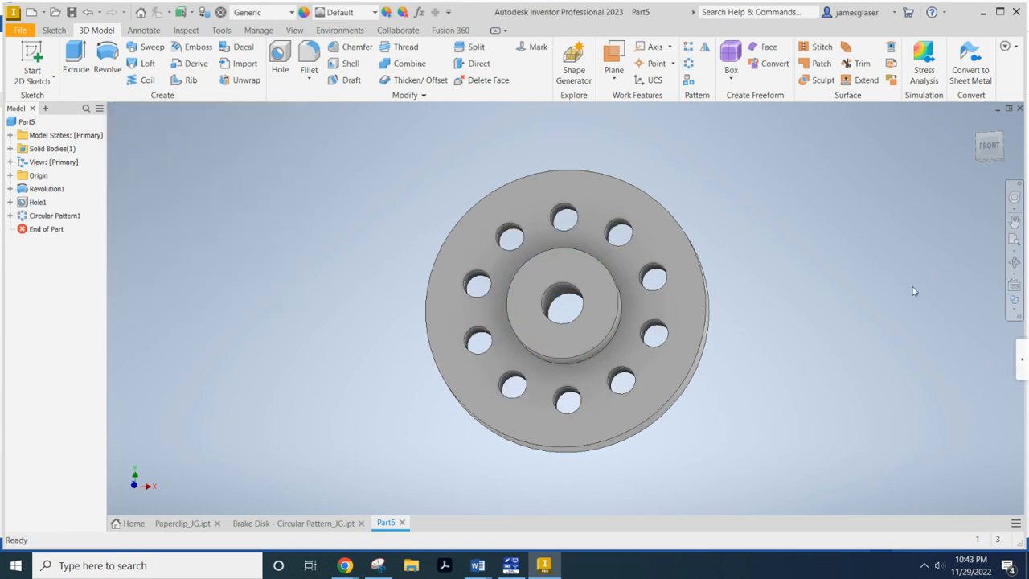
mouse_move(912, 291)
shift+middle_down()
mouse_move(871, 308)
mouse_move(925, 281)
mouse_move(900, 314)
mouse_move(909, 298)
shift+middle_up()
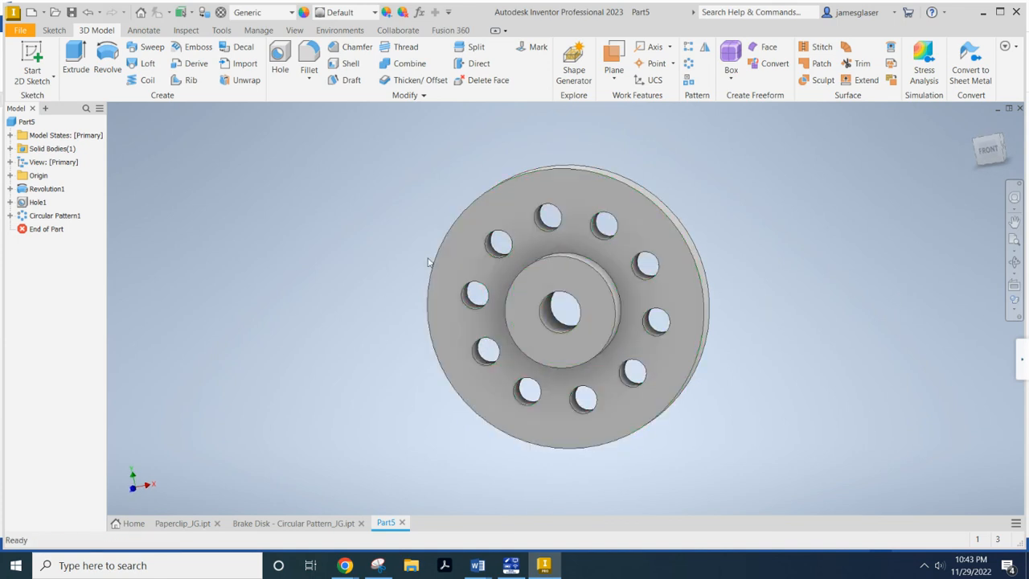
Try a 0.75 in diameter for the original patterned hole, and undo that edit.
right_click(38, 207)
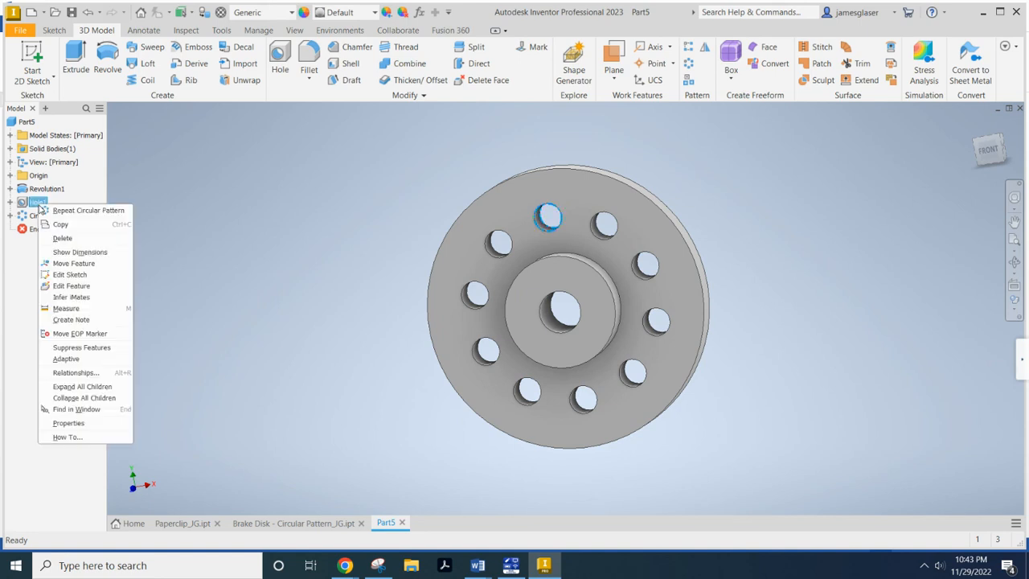
click(71, 286)
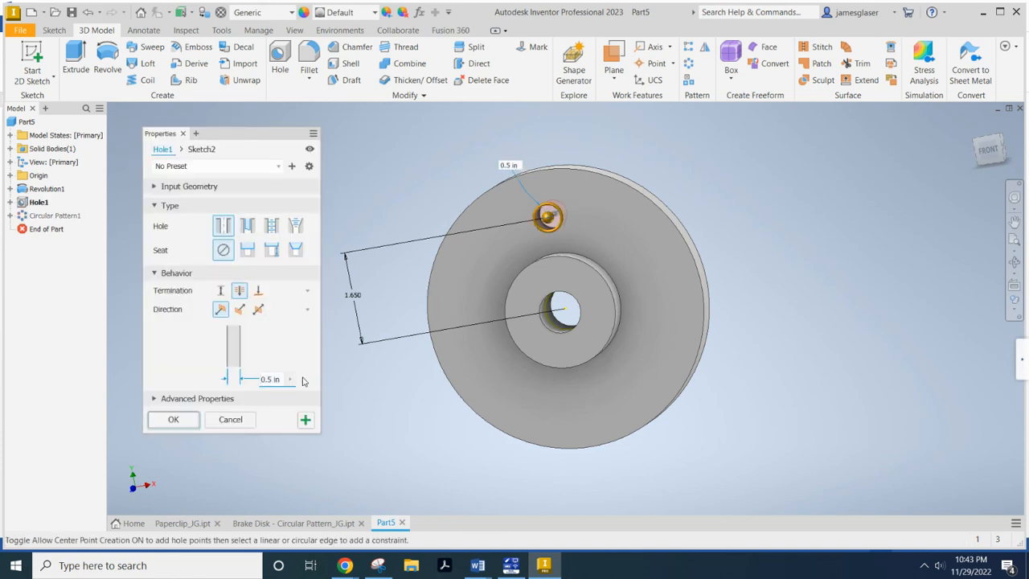
text(7)
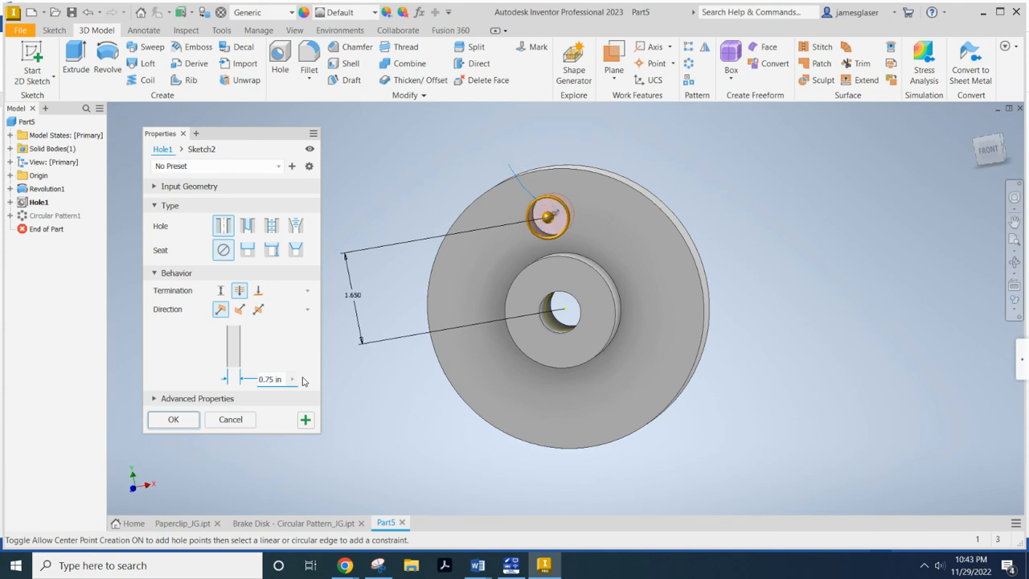
key(Return)
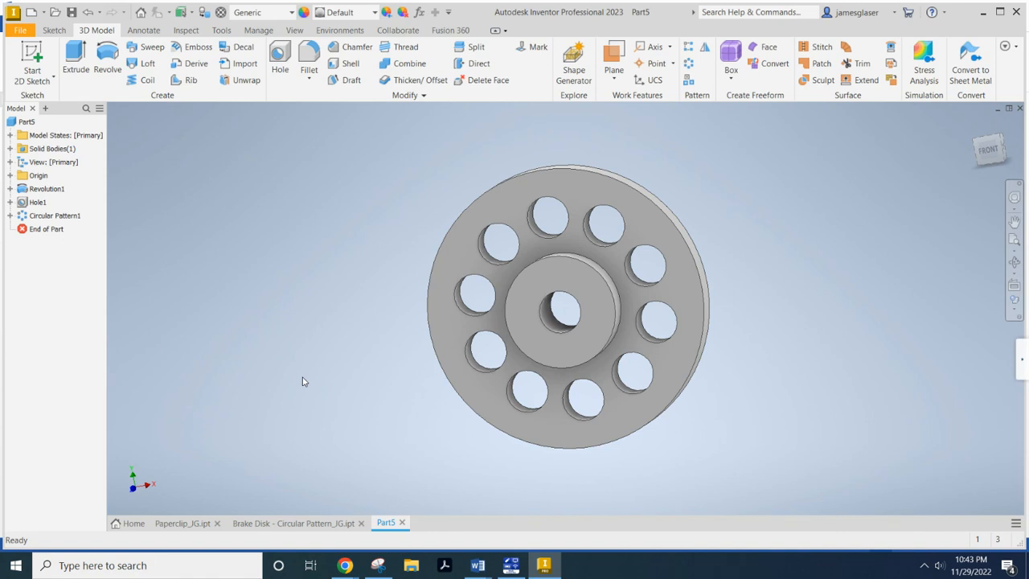
key(ctrl+z)
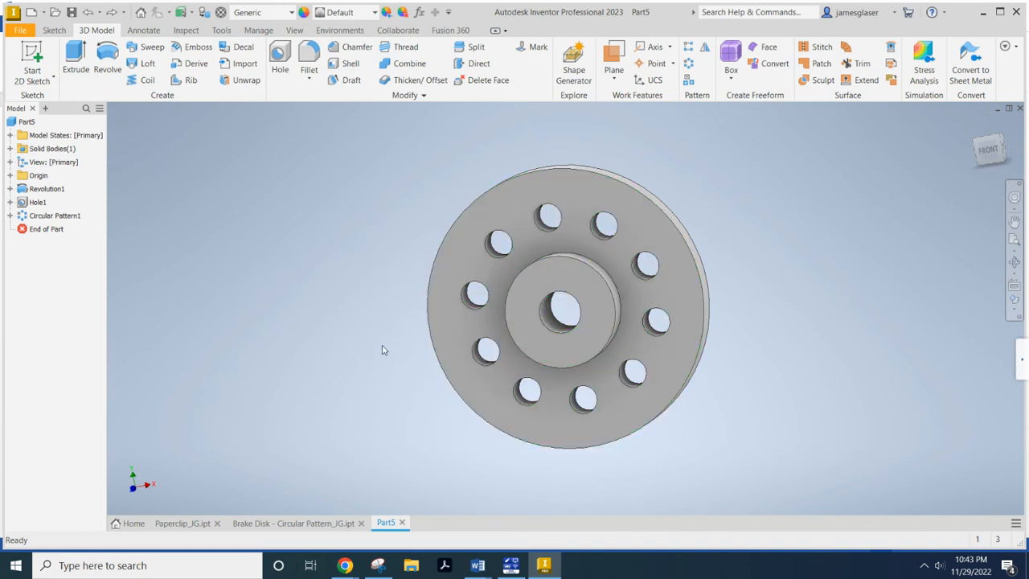
click(345, 565)
click(501, 513)
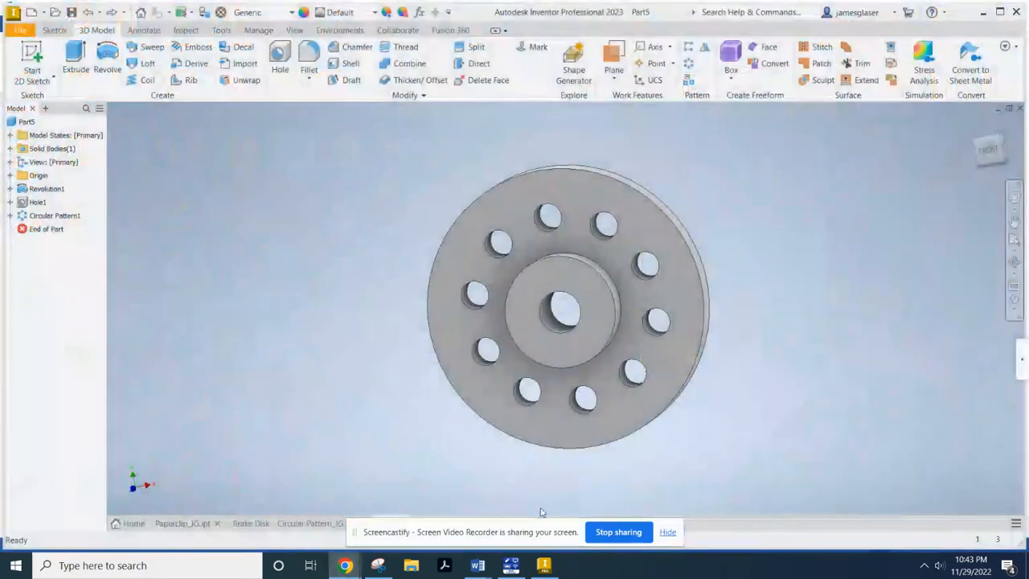